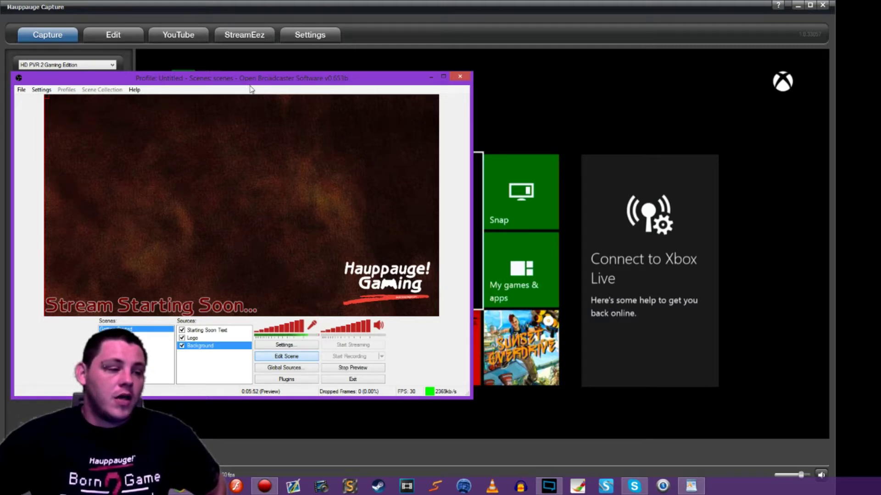
- Nudge the OBS window right and down, then preview the Be Right Back and Starting Soon scenes
drag(248, 84, 262, 93)
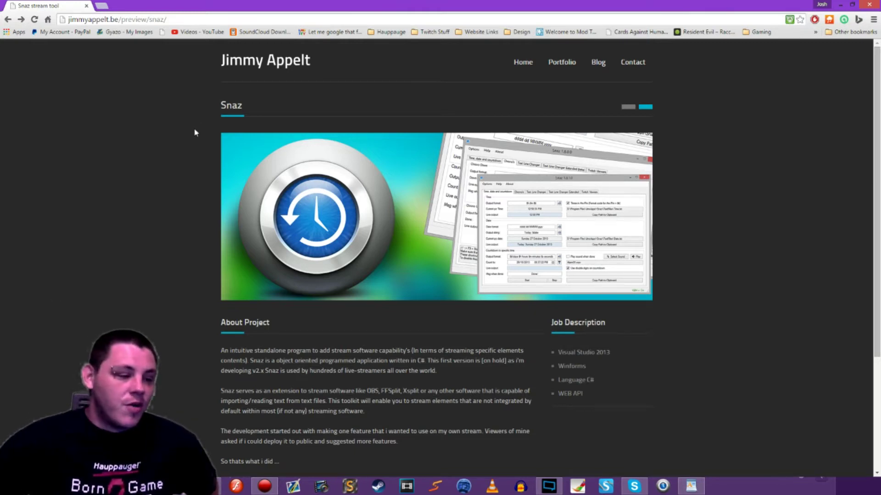
scroll(182, 148, down, 1)
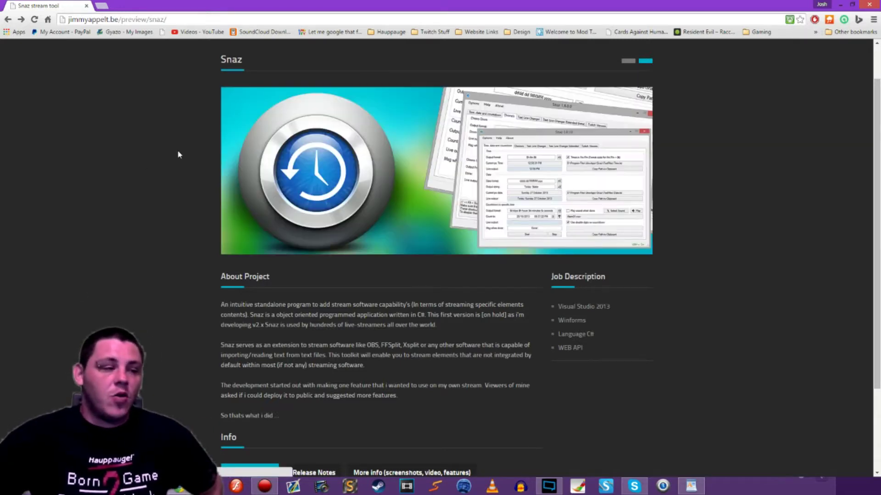
scroll(153, 144, down, 3)
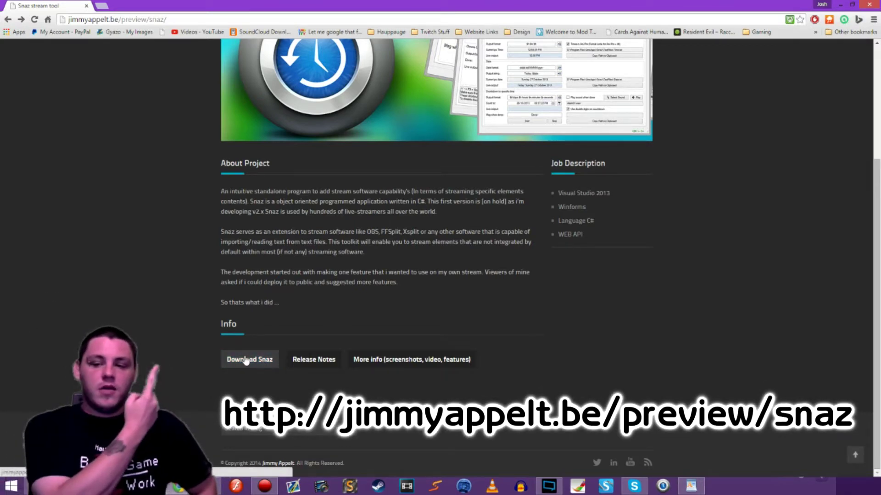
scroll(180, 291, up, 4)
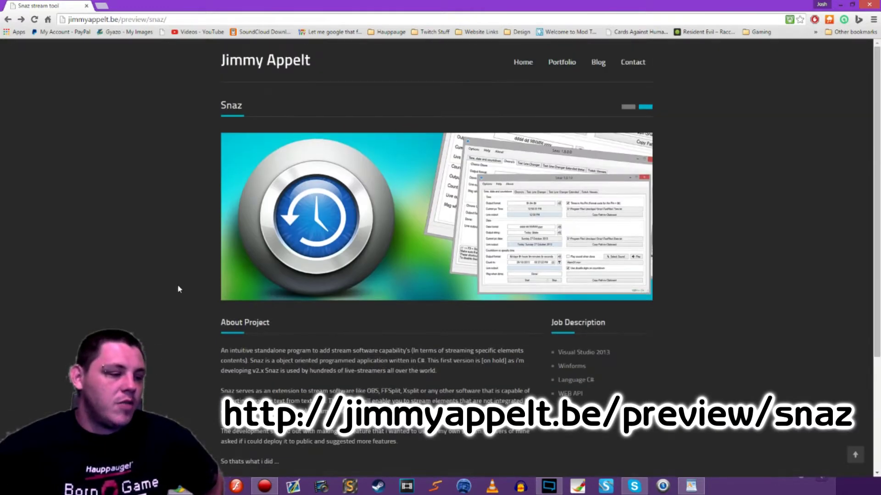
scroll(179, 288, down, 3)
scroll(179, 290, down, 1)
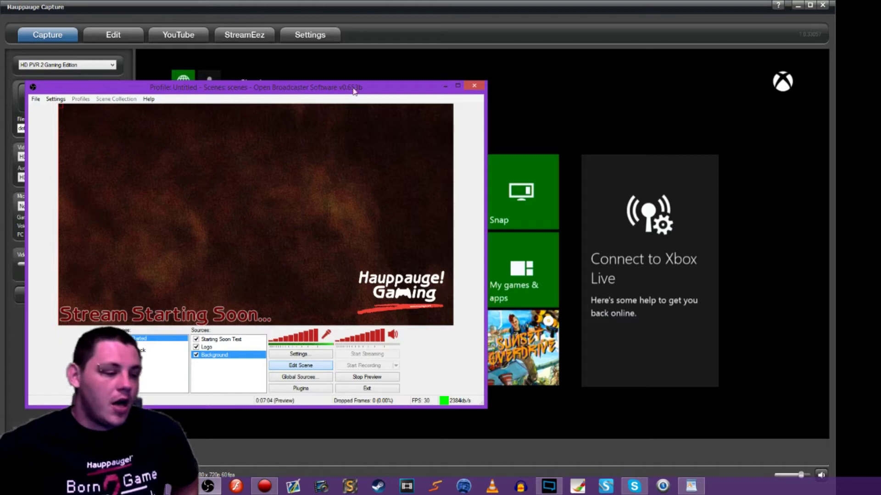
click(156, 350)
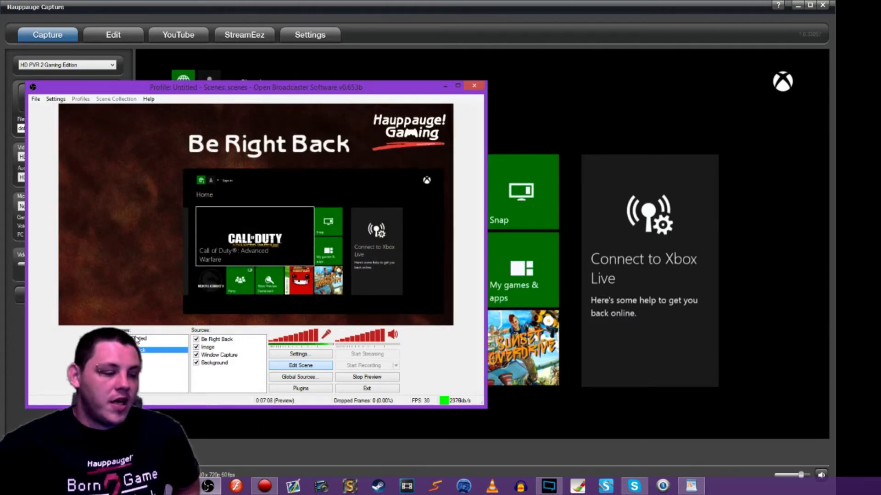
click(158, 338)
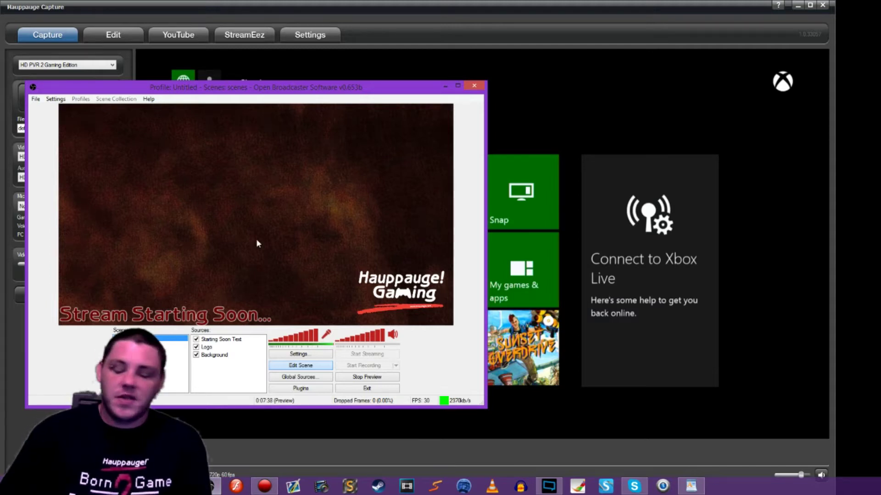
- Place the Snaz window to the right of OBS, showing its live time, date and countdown outputs
click(663, 486)
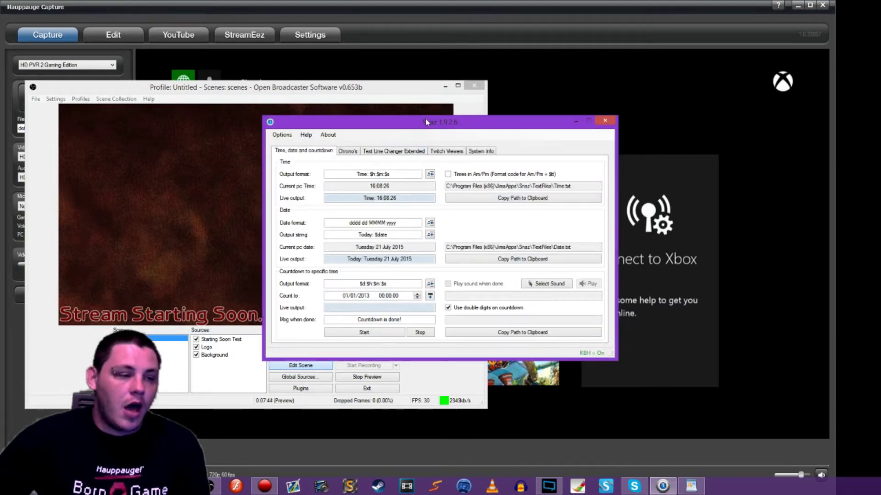
drag(449, 127, 660, 140)
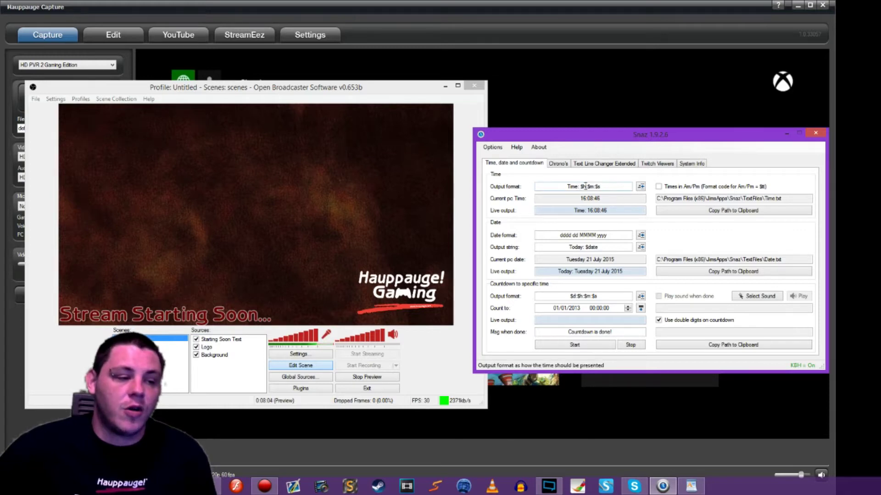
mouse_move(587, 184)
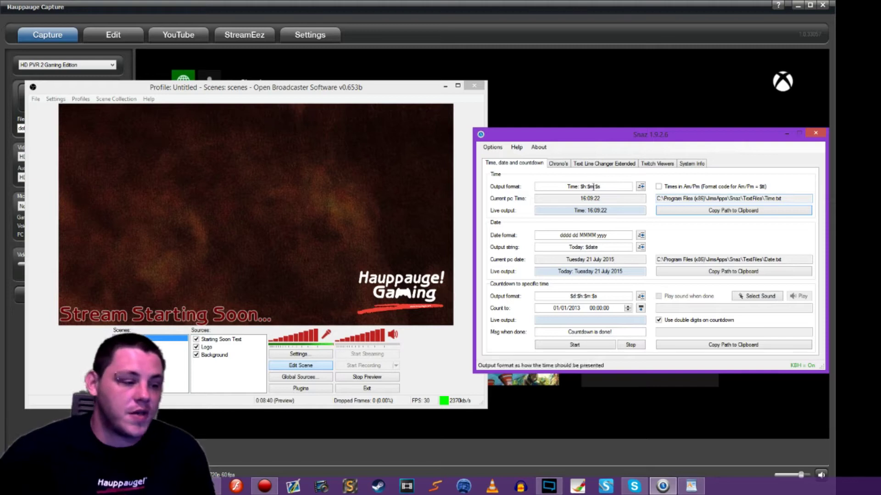
click(197, 232)
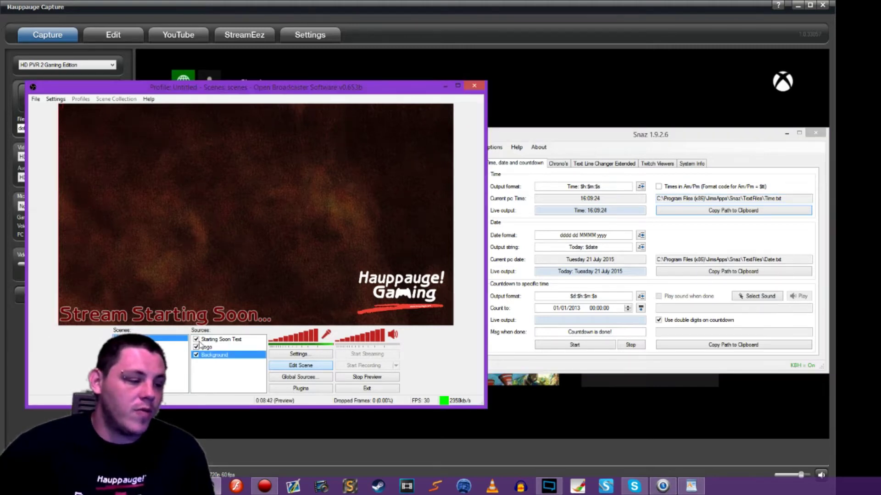
- Add a new text source named 'Current Time' to the scene
right_click(212, 374)
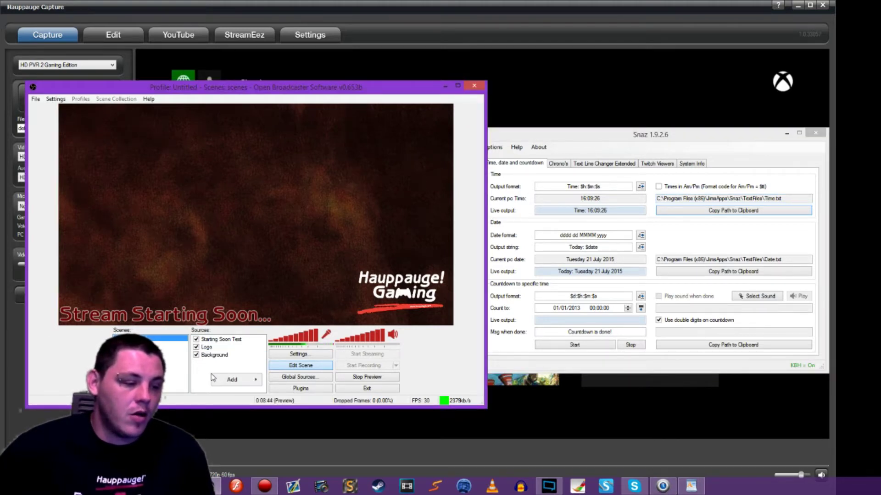
mouse_move(228, 384)
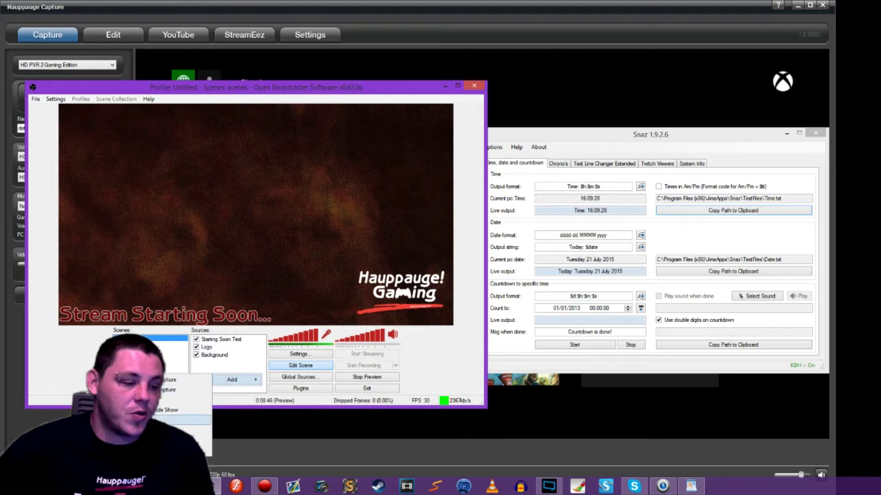
click(189, 420)
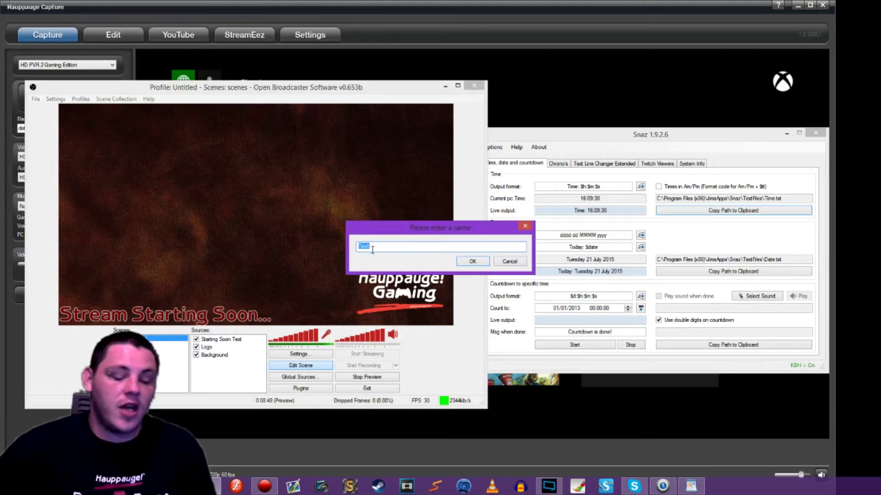
text(Current Tim)
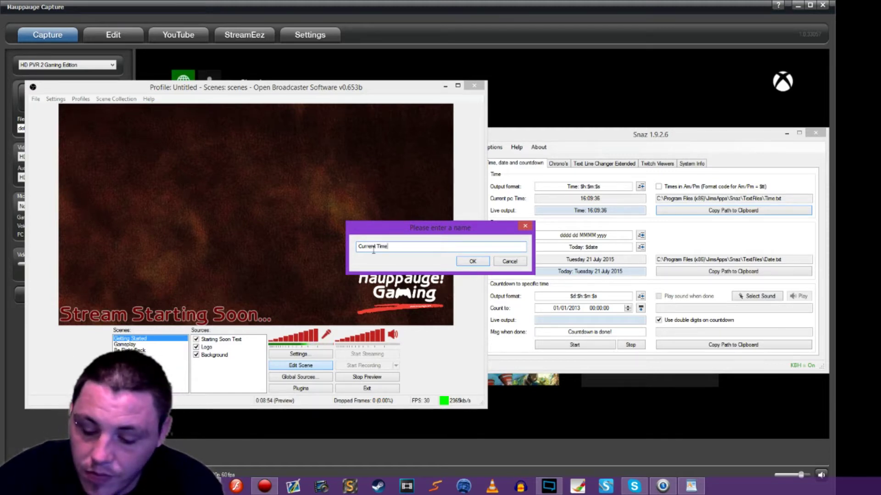
text(e)
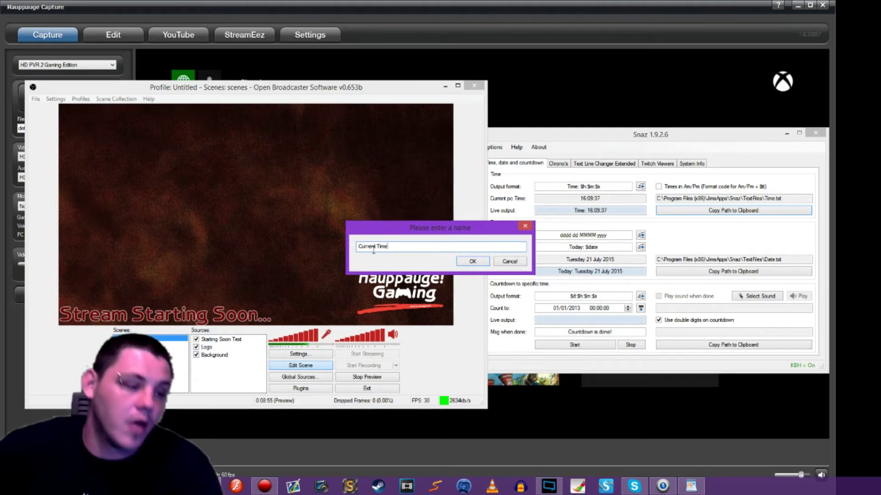
click(471, 261)
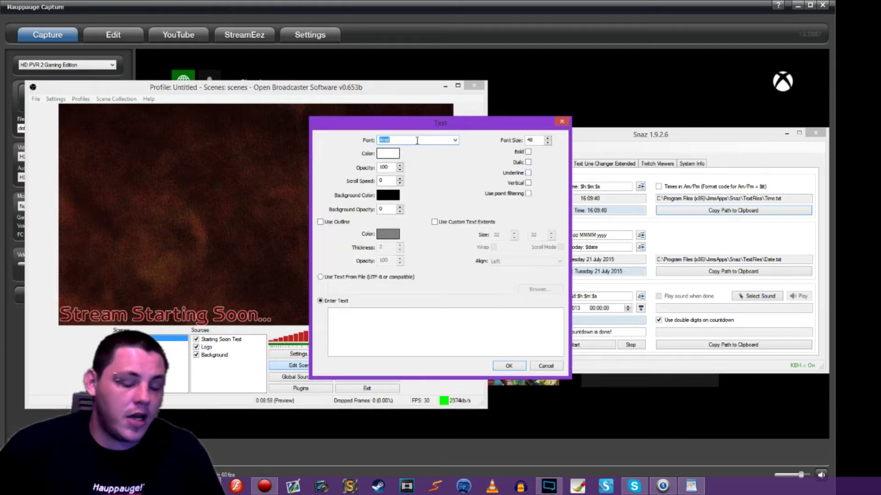
- Set the text font to Benguiat Gothic Bold and its colour to dark red
text(ben)
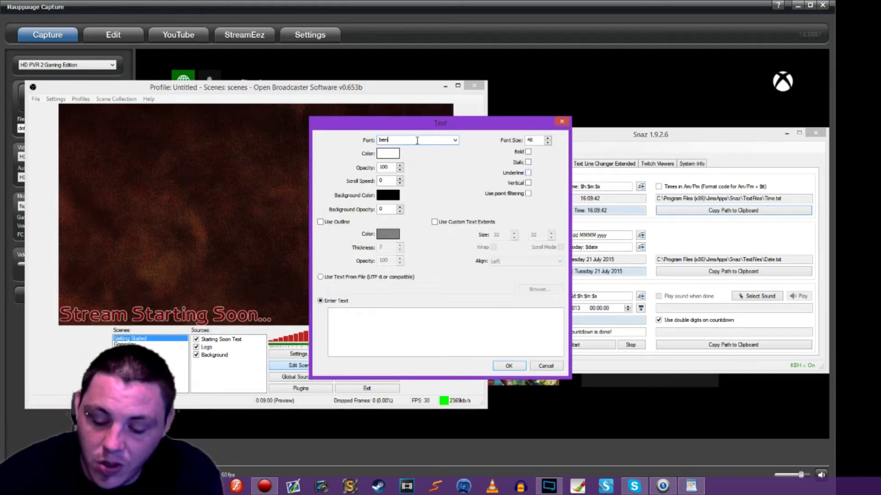
key(Down)
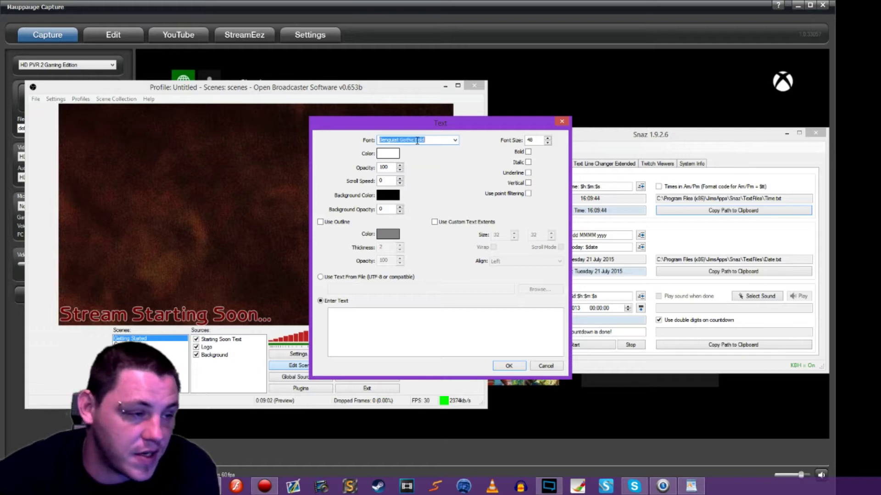
click(387, 155)
click(346, 210)
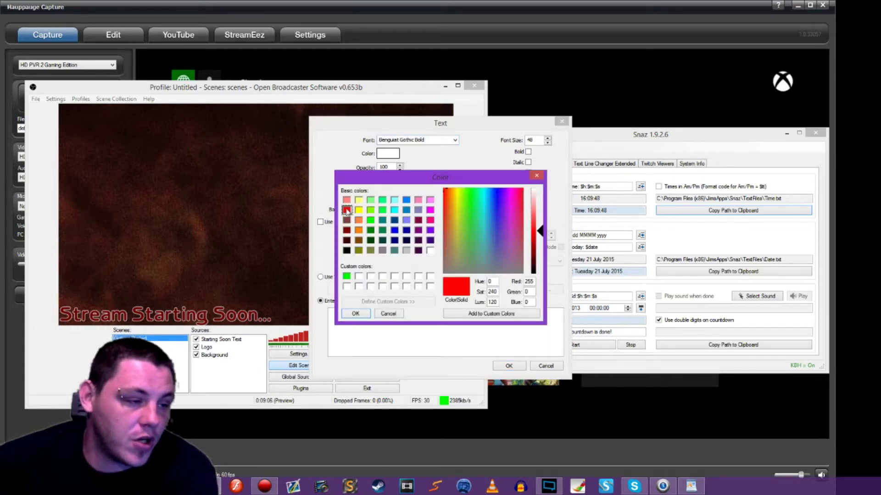
drag(539, 230, 540, 249)
click(349, 314)
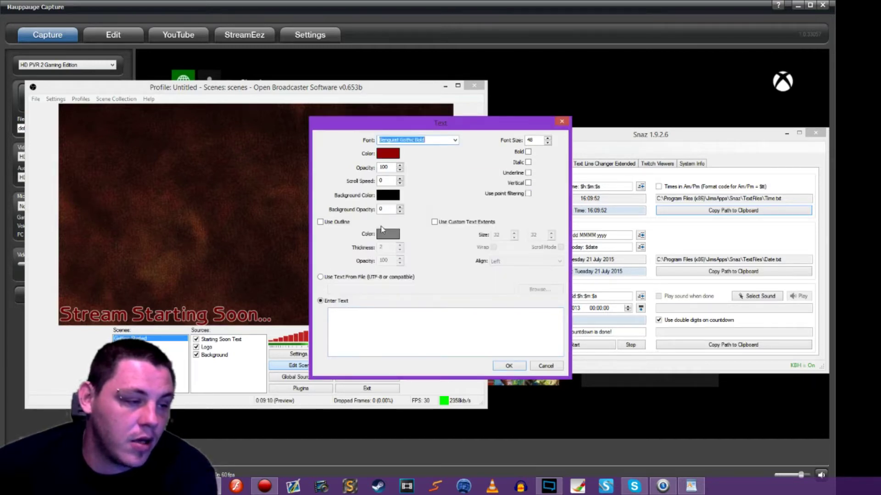
- Add a white outline, clear the test text and switch to Use Text From File
click(319, 222)
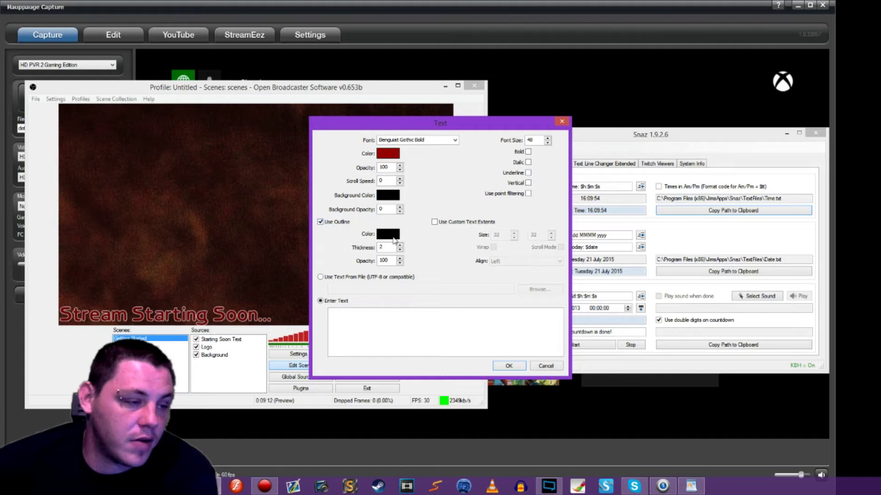
click(388, 234)
click(430, 250)
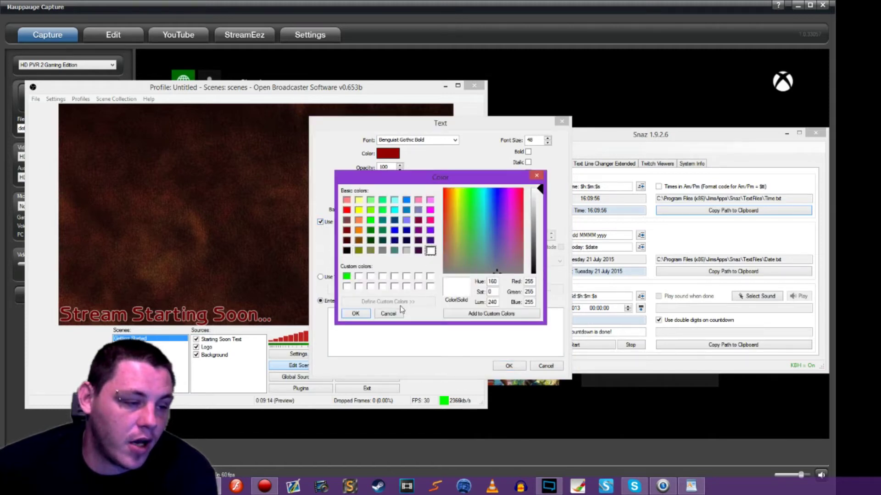
click(355, 314)
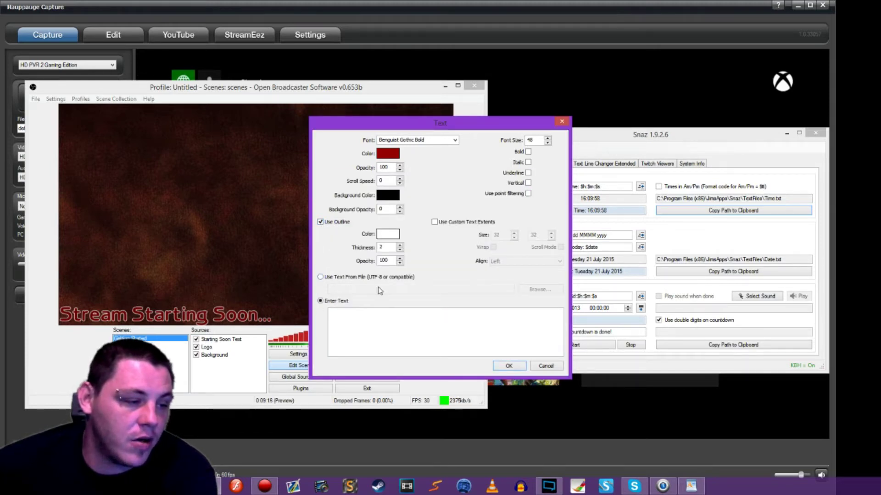
click(349, 315)
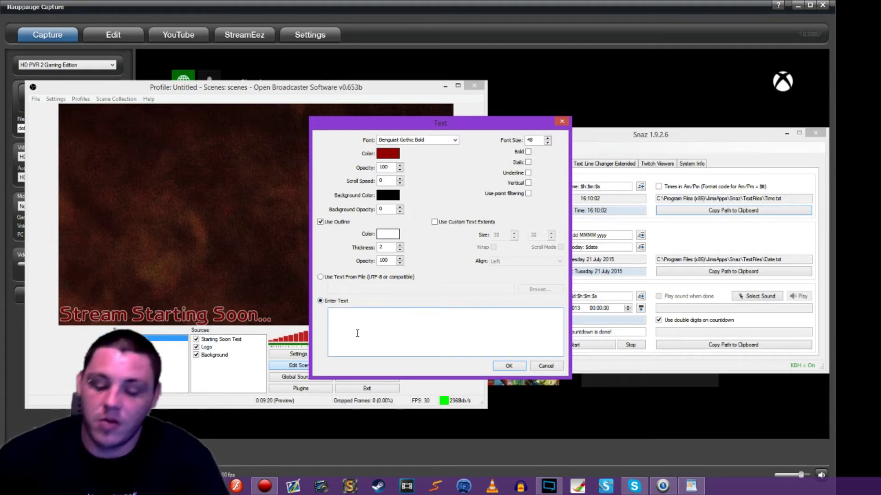
text(hdsafksdf)
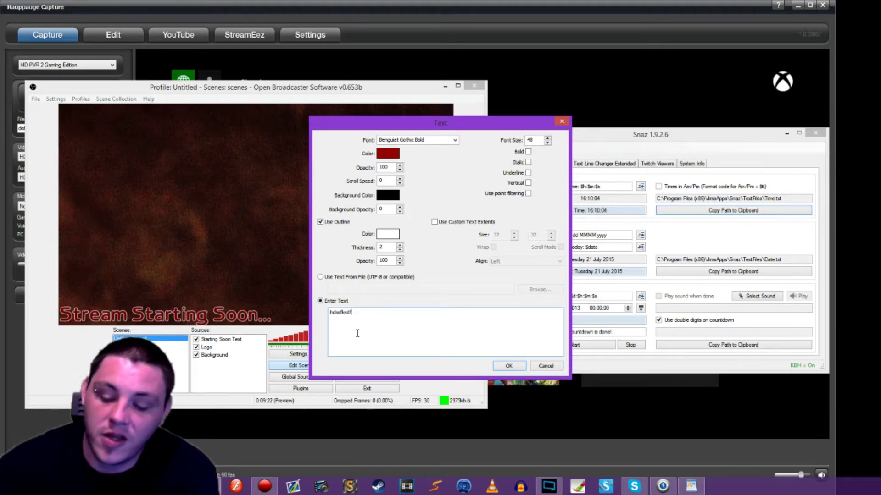
key(BackSpace)
key(BackSpace)
key(BackSpace)
key(BackSpace)
key(BackSpace)
key(BackSpace)
key(BackSpace)
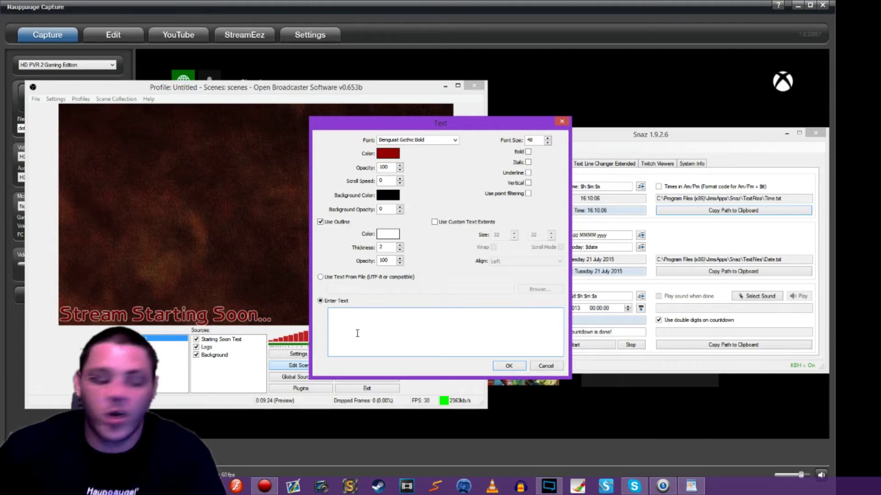
click(321, 278)
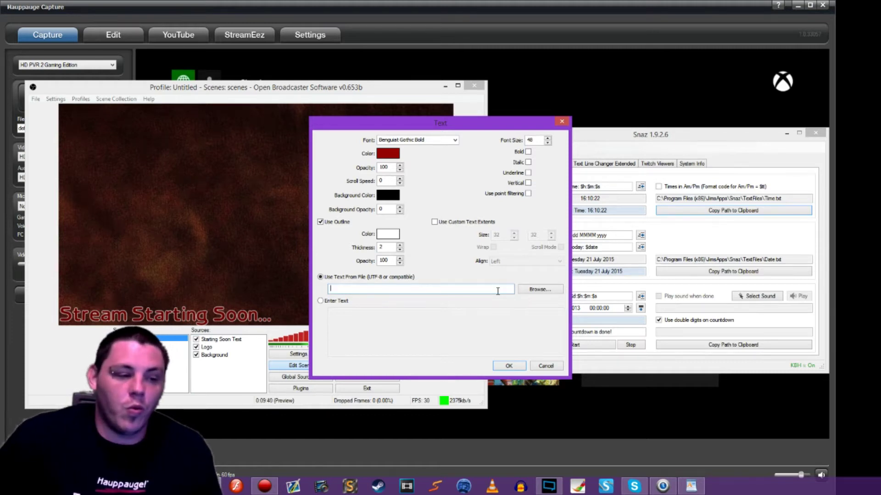
- Paste Snaz's Time.txt path as the text file and confirm the source
click(727, 211)
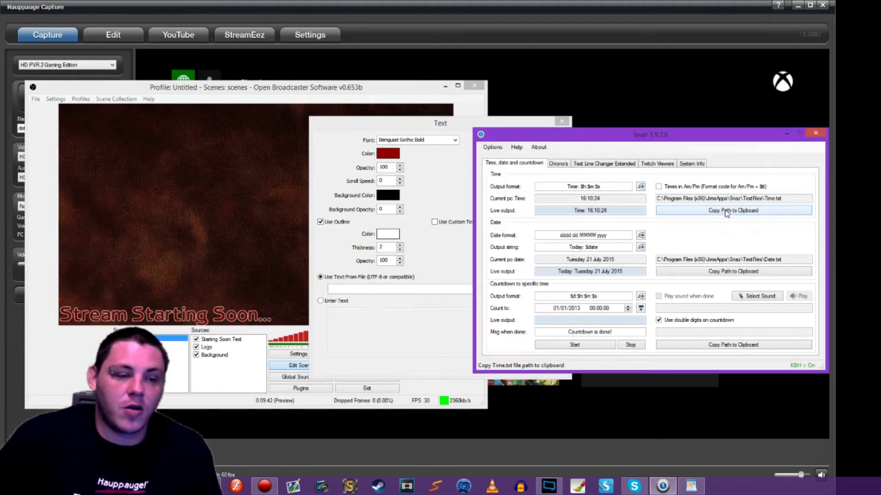
click(371, 288)
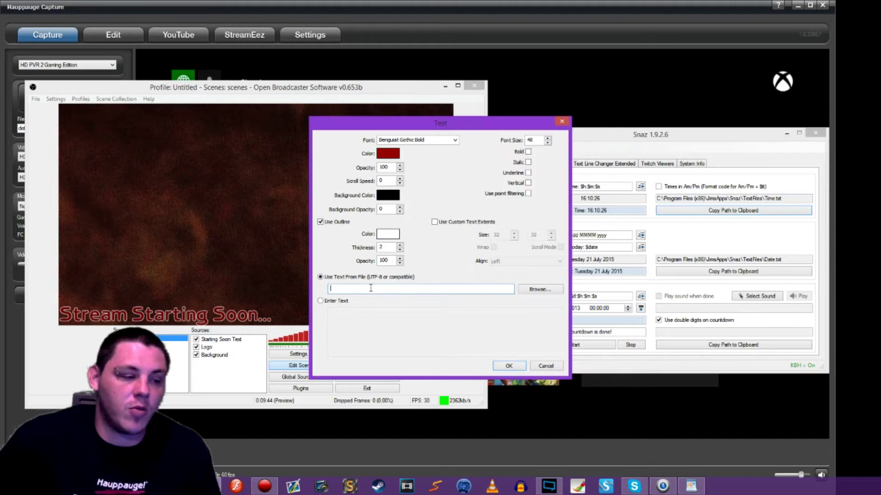
text(C:\Program Files (x86)\JimsApps\Snaz\TextFiles\Time.txt)
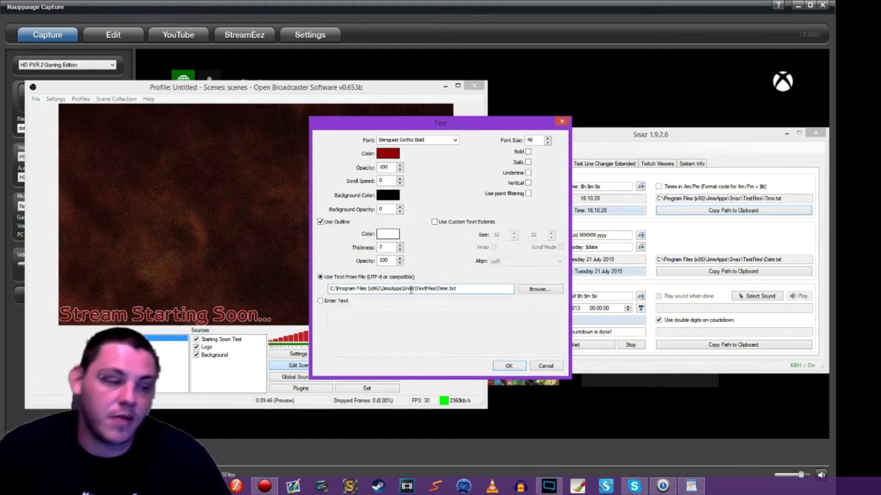
click(508, 365)
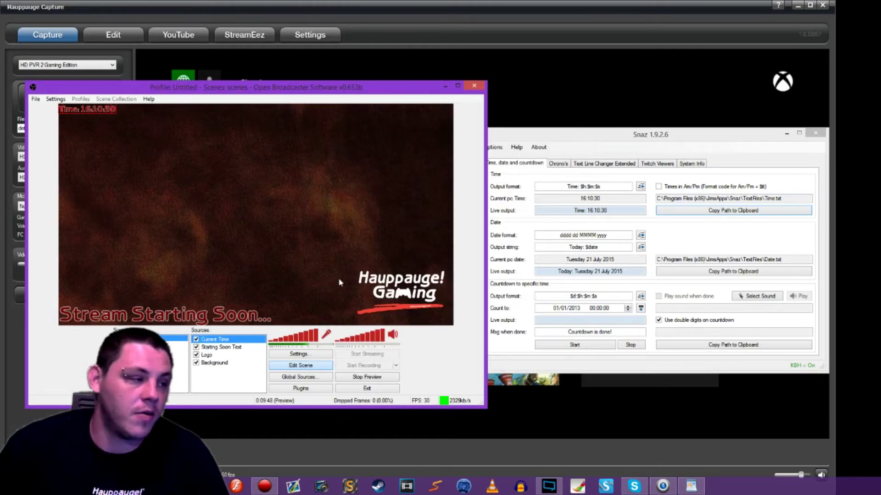
- Resize the clock text small and position it in the preview's top-left corner
drag(115, 113, 331, 152)
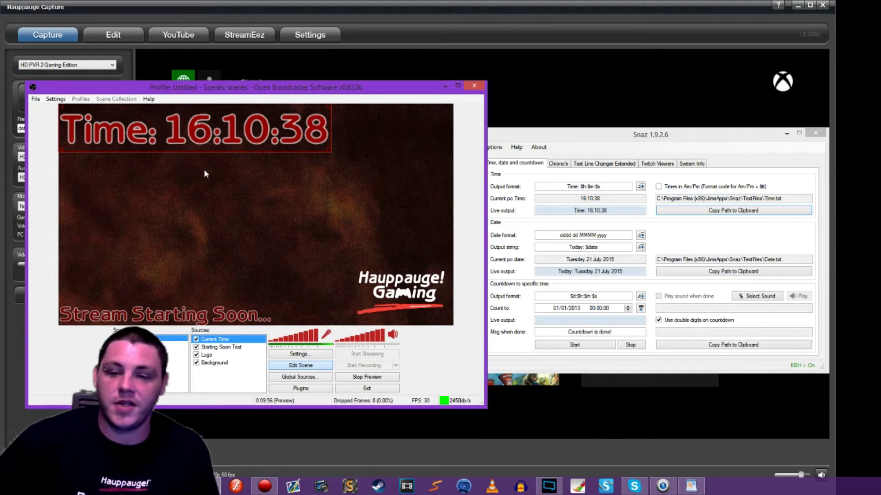
drag(209, 141, 331, 147)
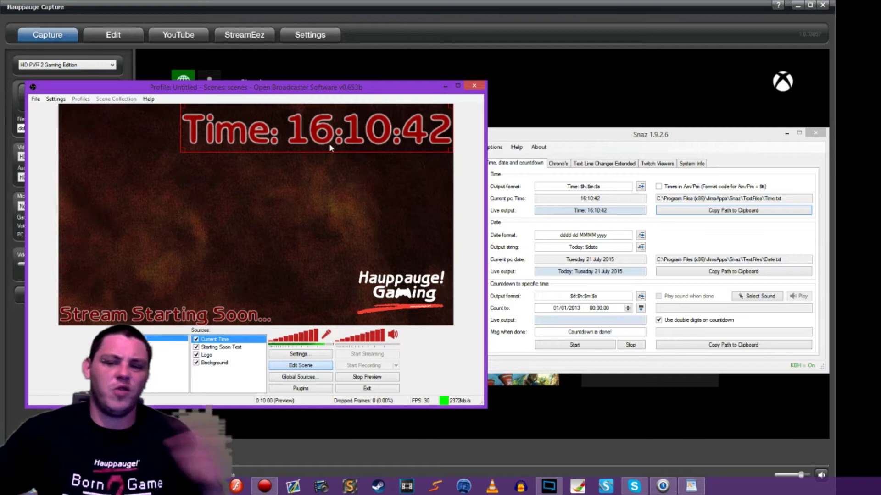
drag(329, 143, 207, 146)
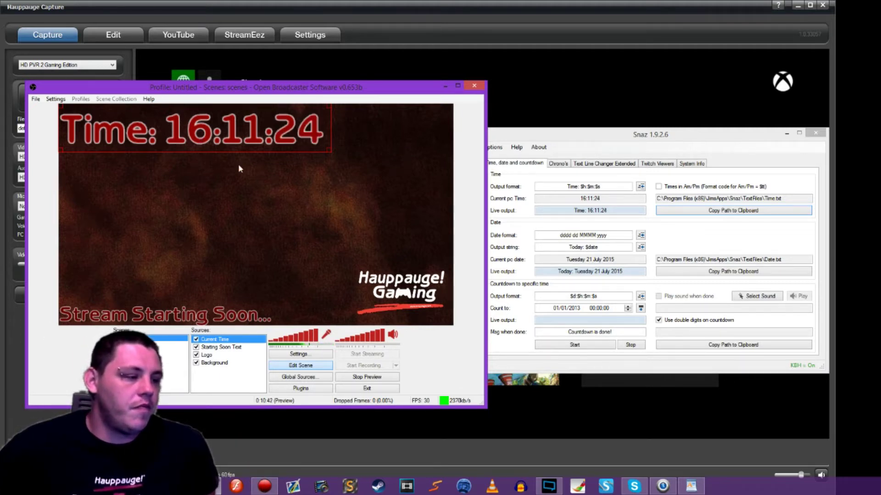
drag(243, 140, 250, 147)
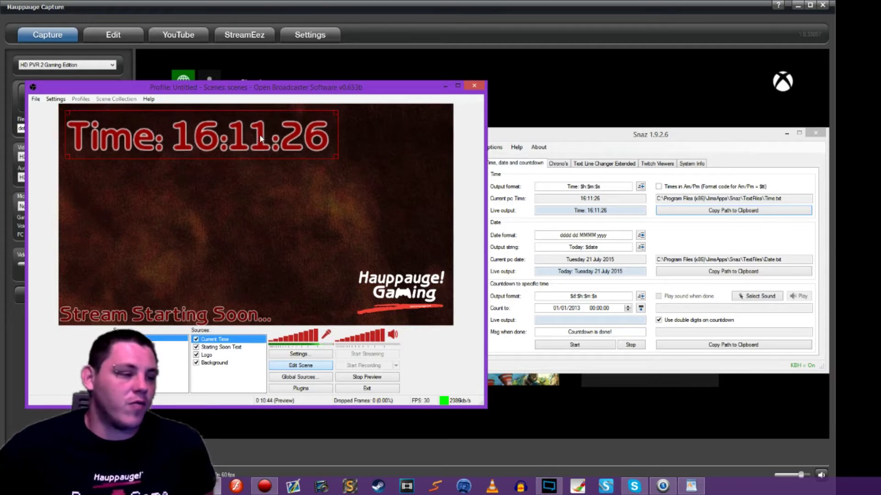
mouse_move(259, 152)
mouse_down()
mouse_move(254, 205)
mouse_move(255, 145)
mouse_up()
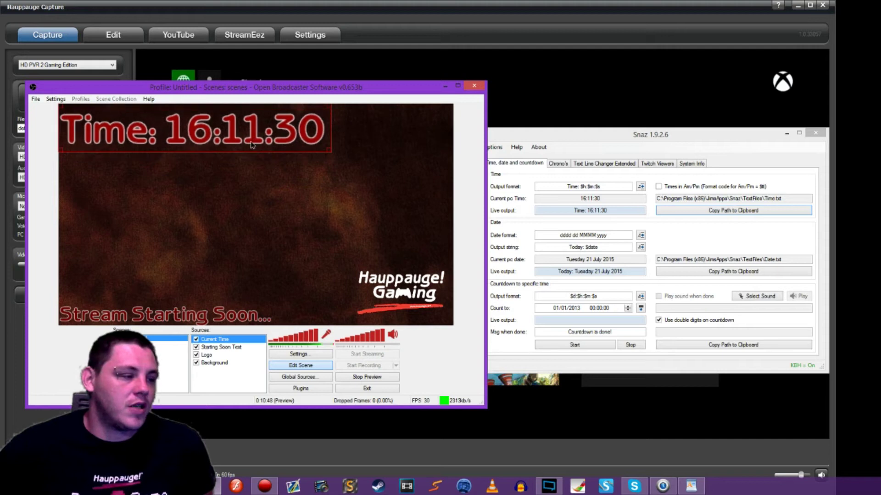
drag(332, 149, 168, 123)
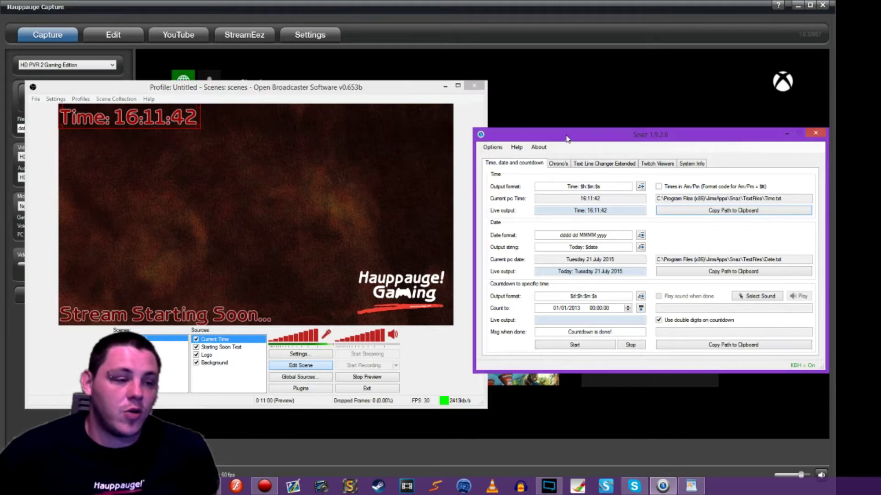
- On Snaz's Chrono's tab, start the 00:05:00 Chrono Down and copy the ChronoDown.txt path
click(569, 136)
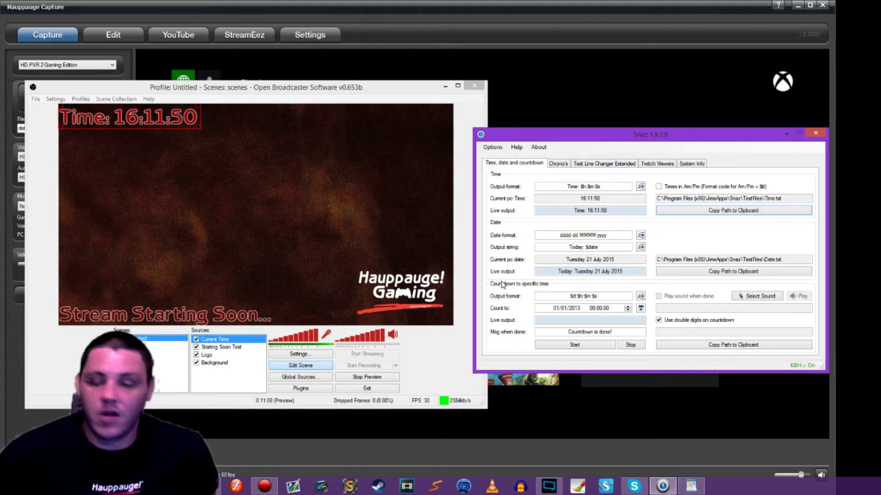
click(558, 164)
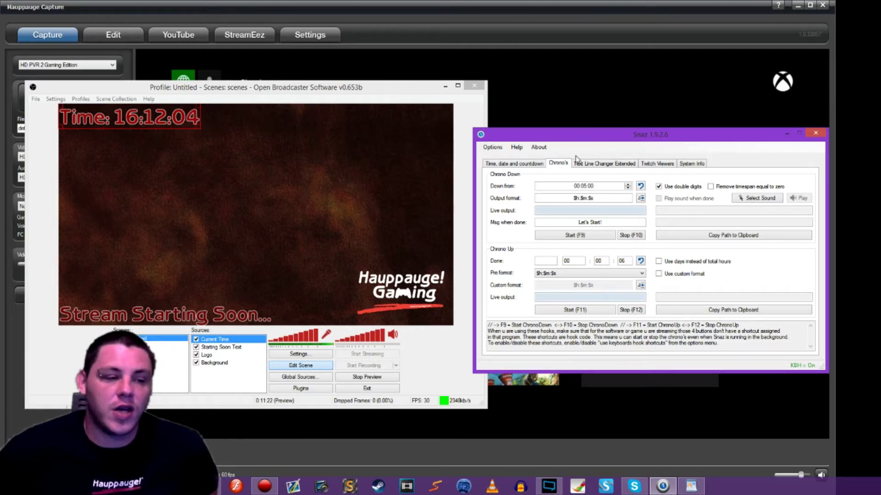
click(505, 164)
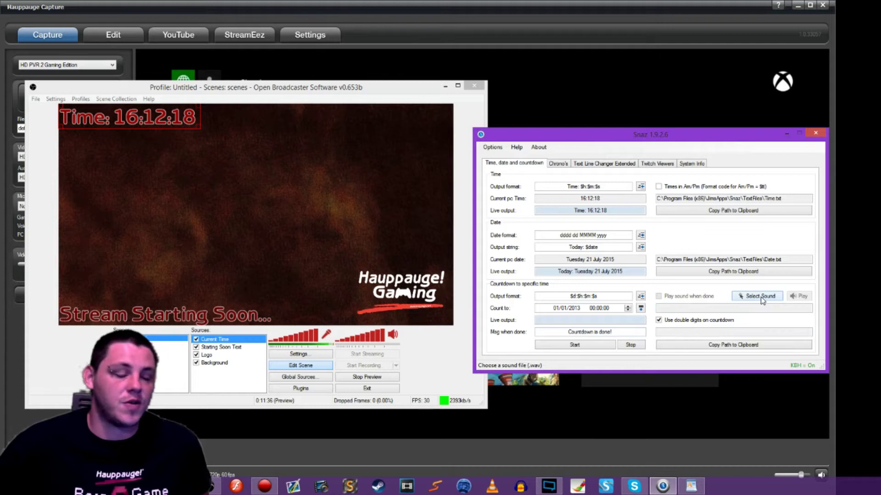
click(557, 164)
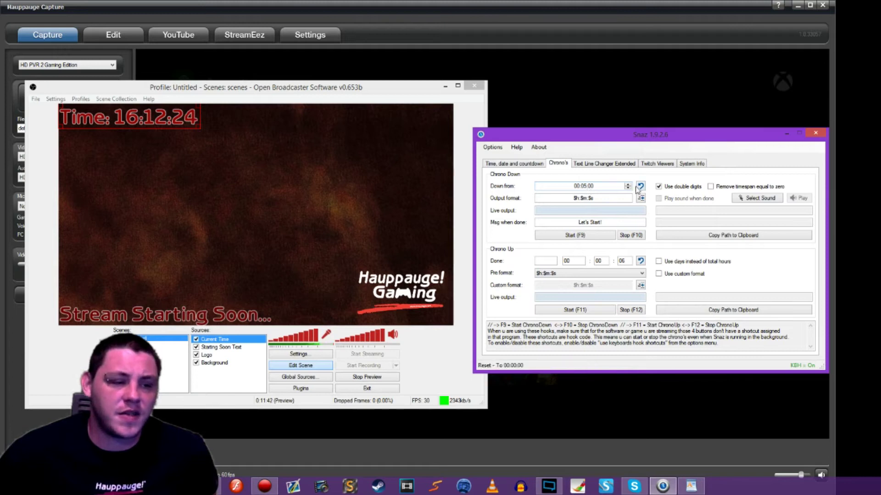
mouse_move(541, 201)
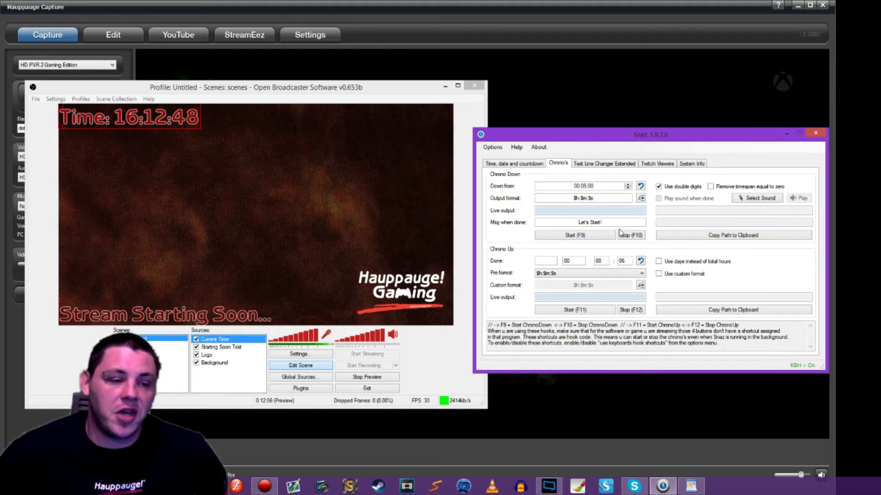
click(569, 237)
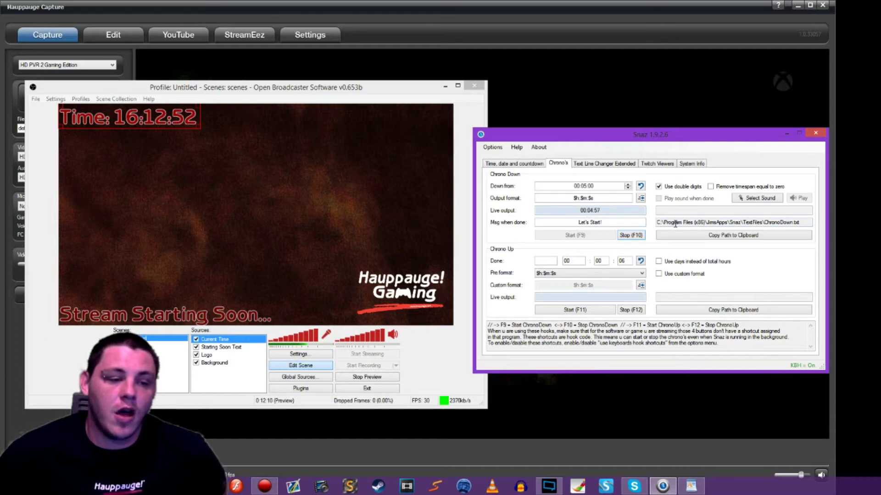
click(745, 235)
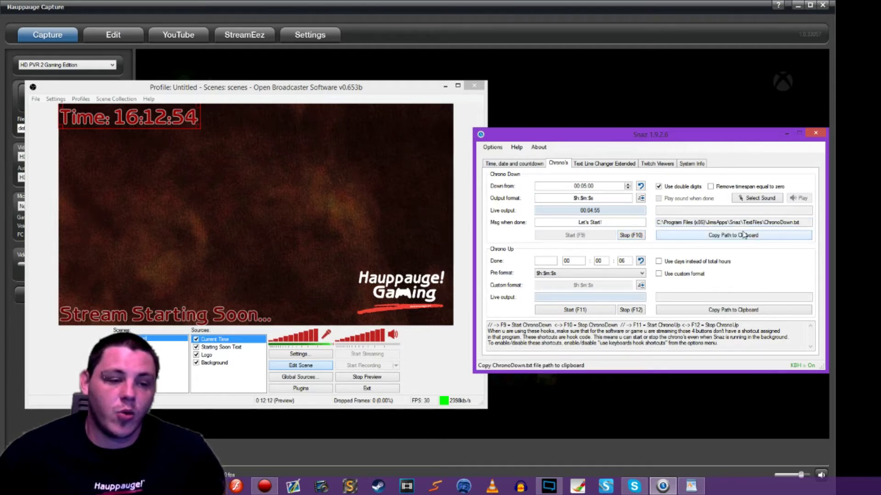
- Add a new text source named 'Countdown'
right_click(207, 375)
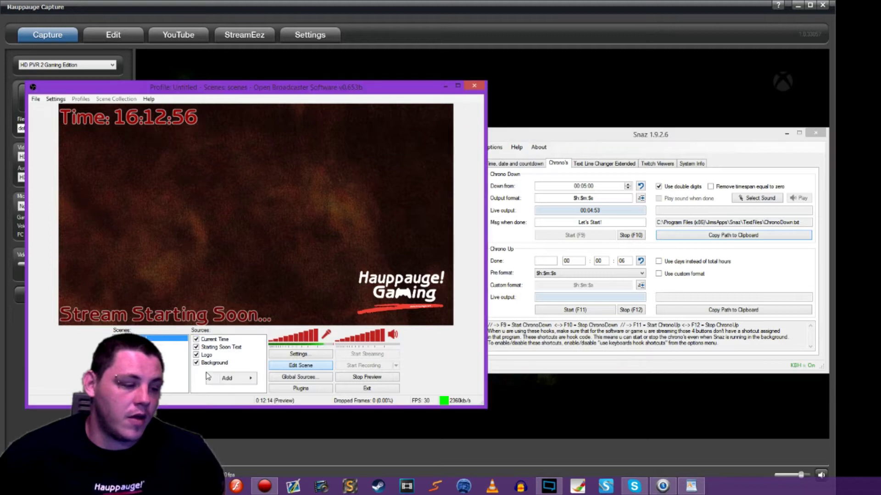
mouse_move(224, 378)
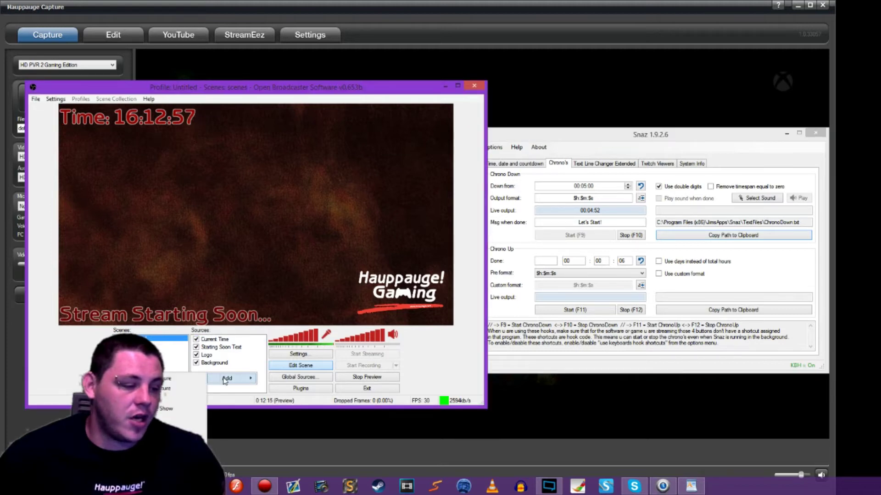
click(168, 419)
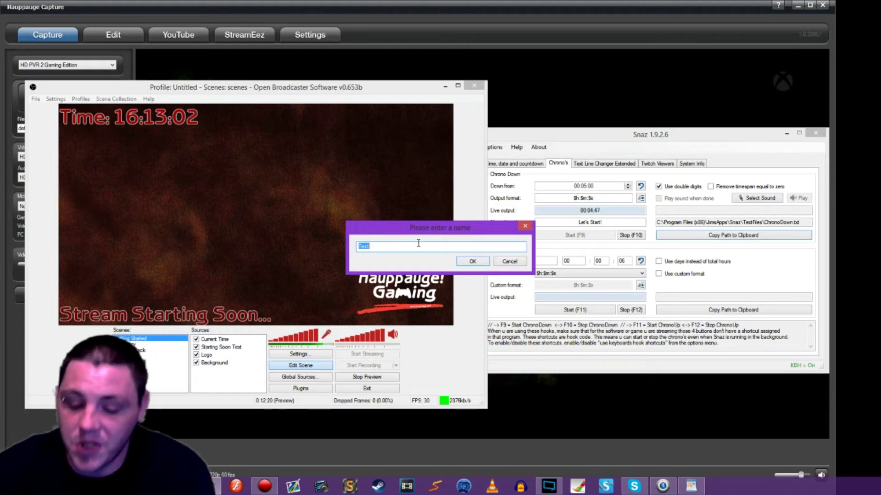
text(Cl)
text(untdown)
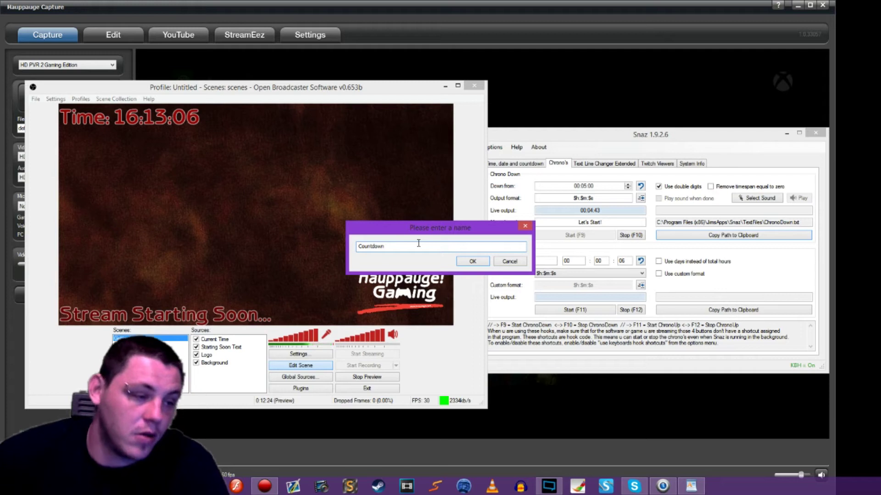
click(473, 263)
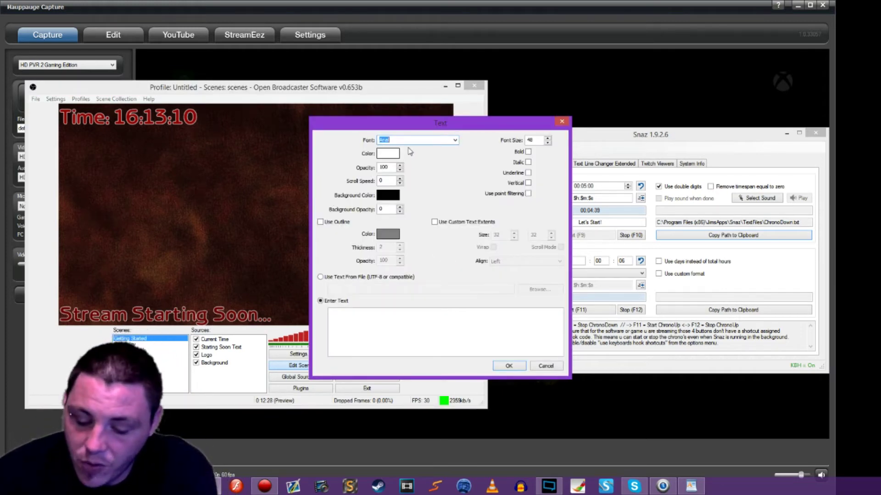
- Set the countdown font to Benguiat Gothic Bold in dark red
text(ben)
key(Down)
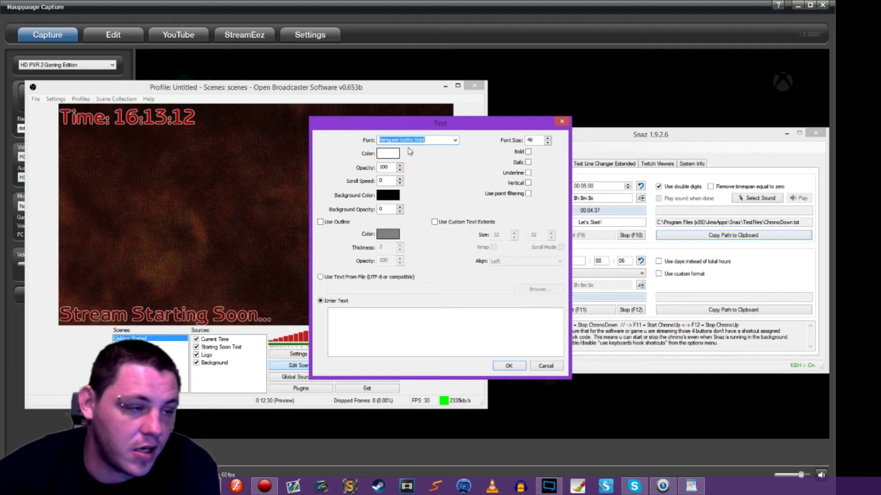
click(391, 153)
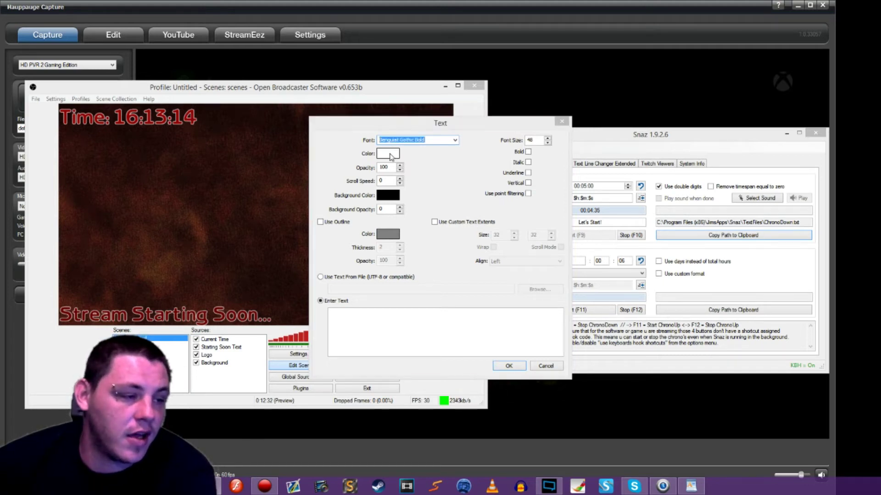
click(346, 210)
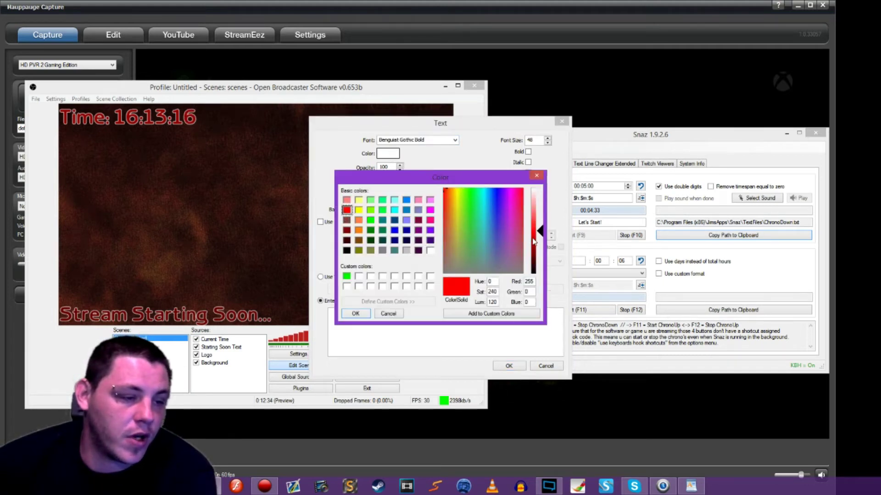
drag(533, 242, 539, 248)
click(355, 313)
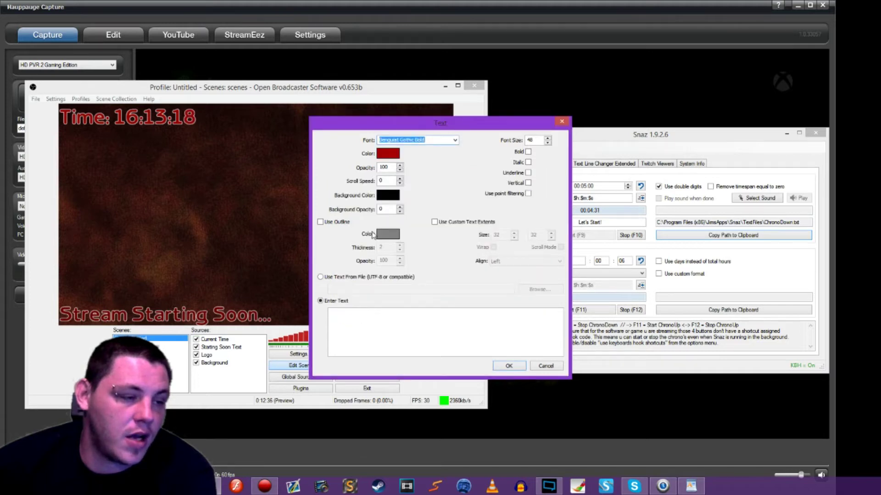
- Give it a white outline and read text from the pasted ChronoDown.txt path
click(320, 223)
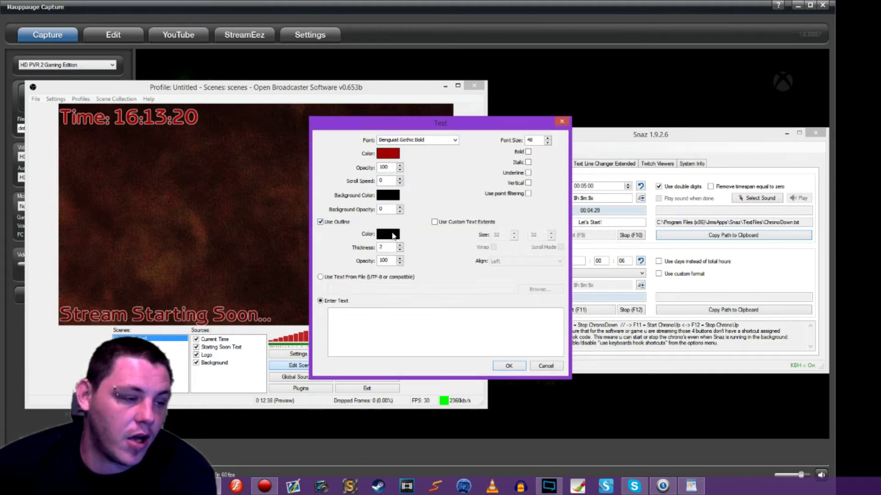
click(393, 235)
click(430, 250)
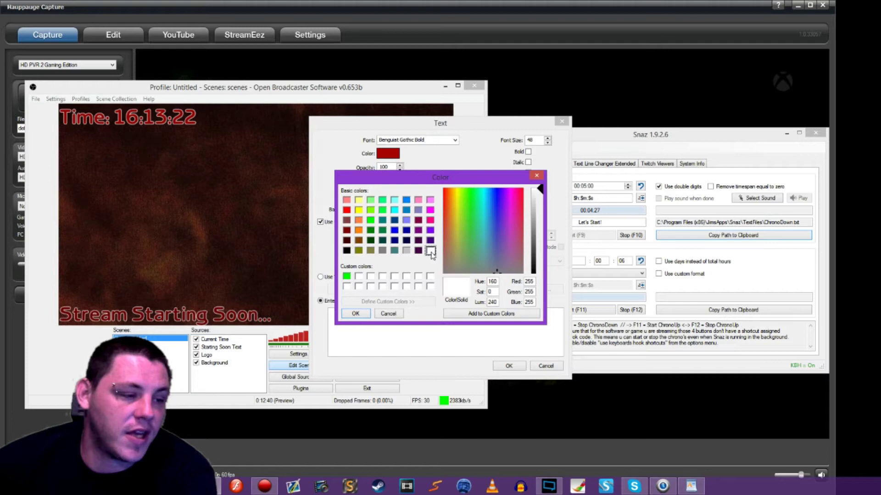
click(356, 314)
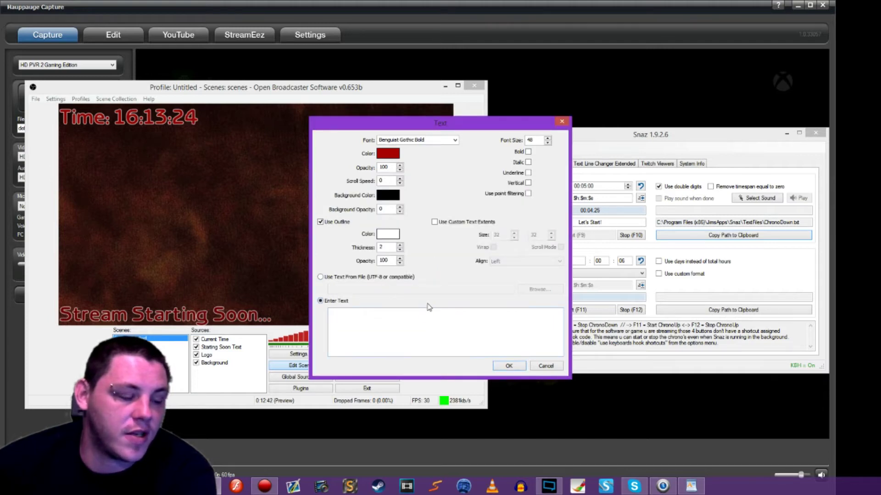
click(321, 277)
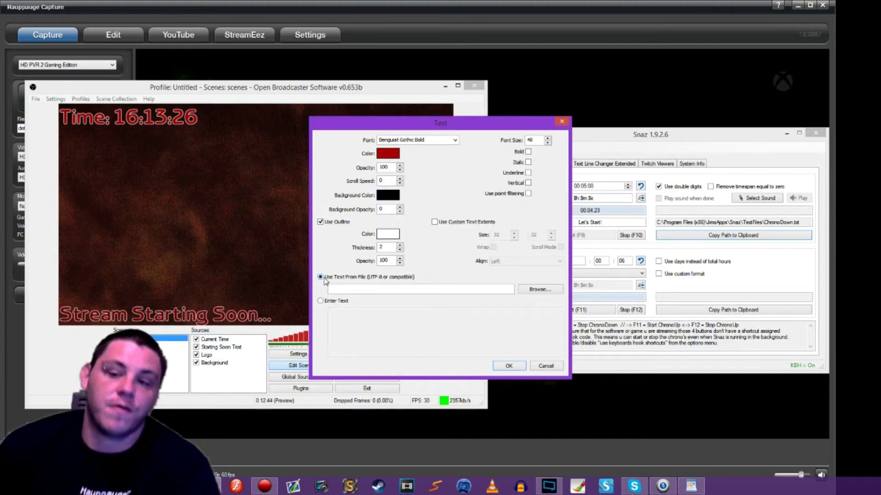
click(354, 289)
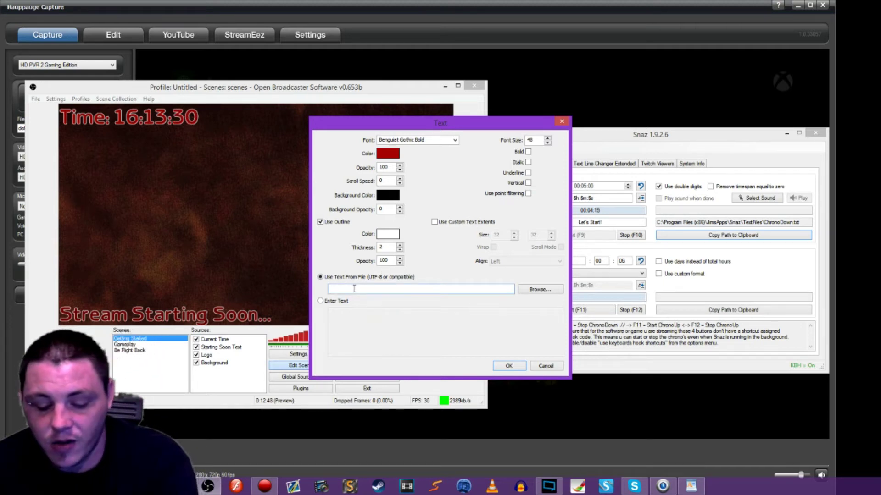
text(C:\Program Files (x86)\JimsApps\Snaz\TextFiles\ChronoDown.txt)
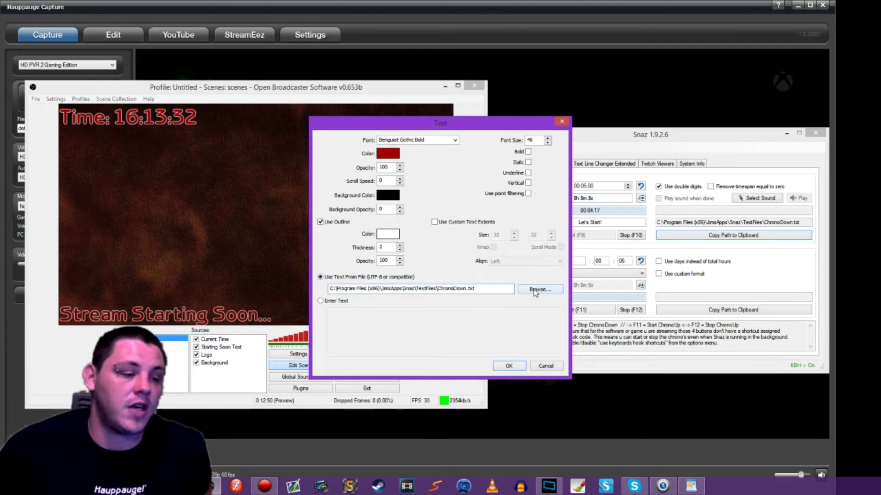
click(509, 366)
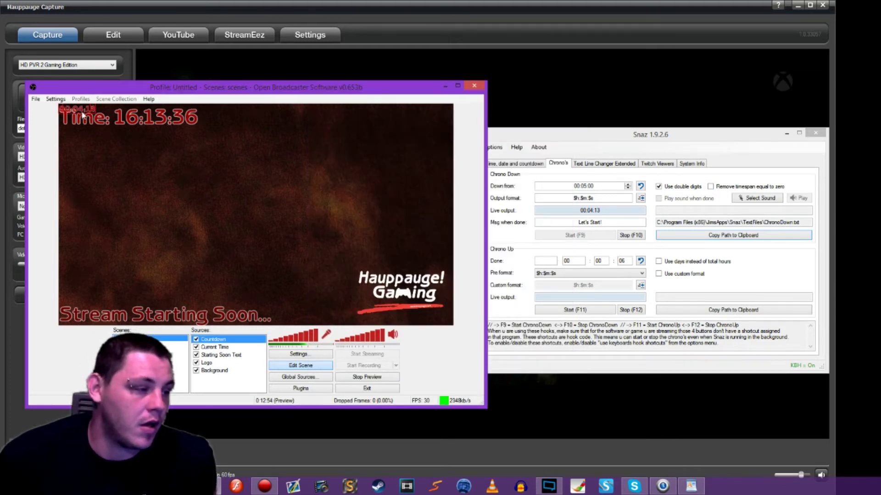
- Move the countdown text to just above Stream Starting Soon
drag(83, 115, 291, 224)
drag(199, 207, 154, 284)
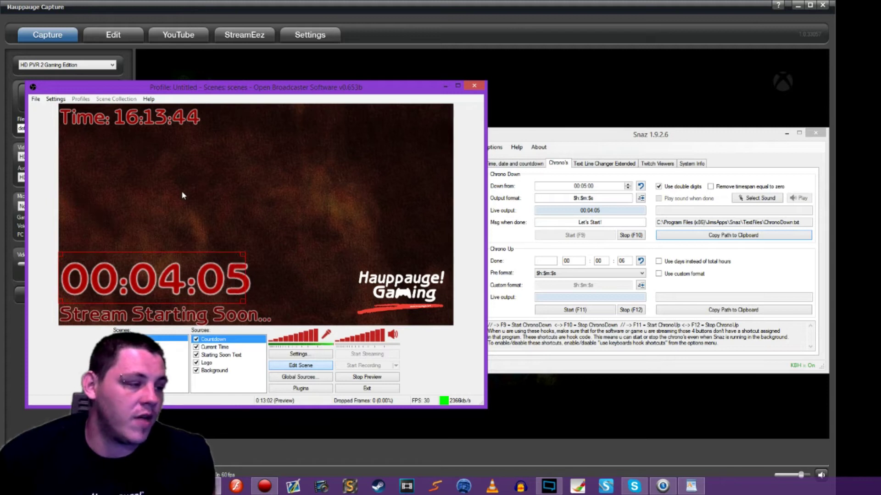
click(199, 169)
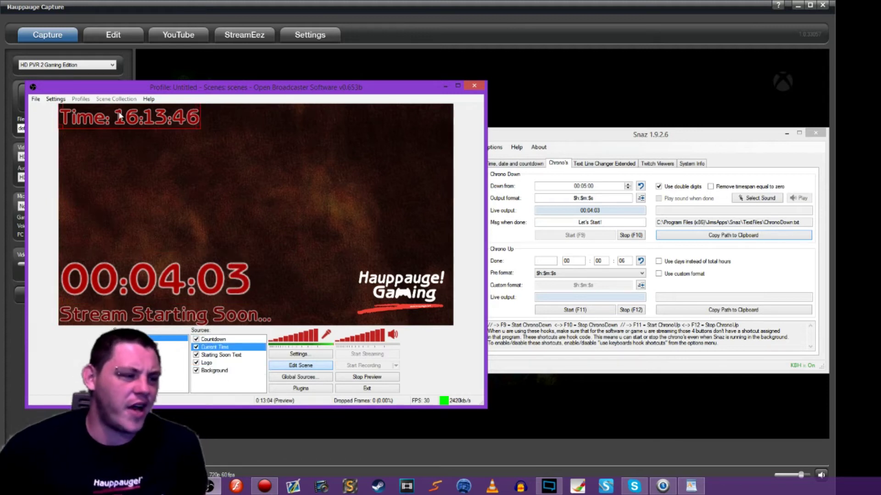
- Remove the Current Time source from the scene
click(166, 121)
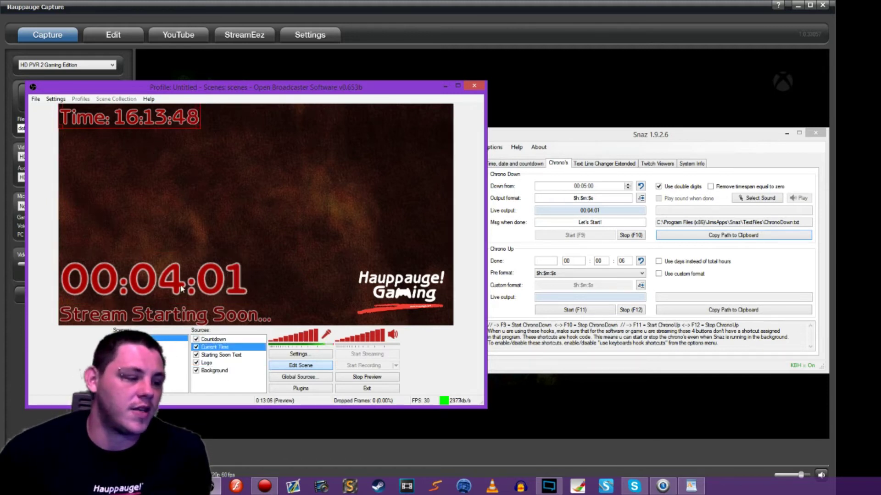
right_click(211, 350)
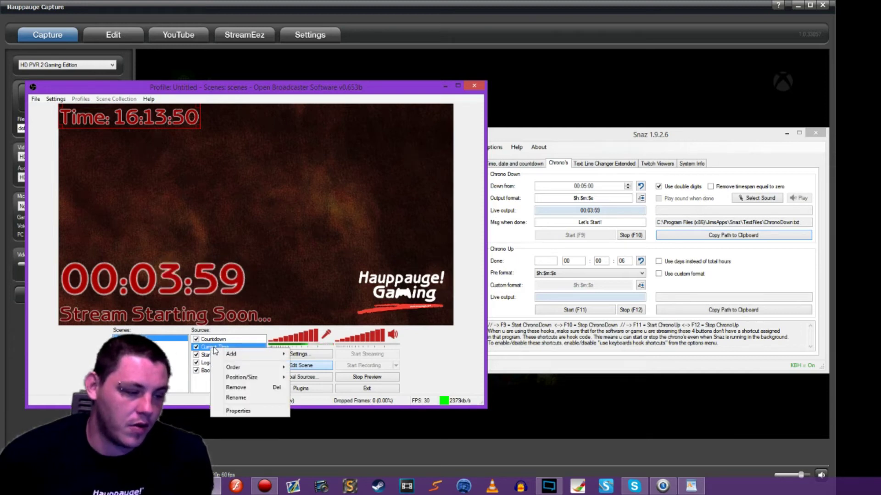
click(236, 388)
click(435, 272)
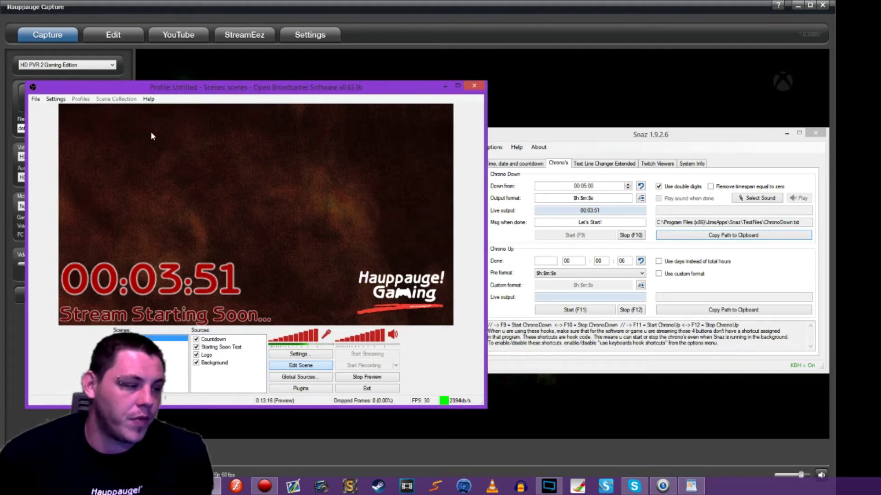
- Resize the countdown text using its corner handle
click(149, 277)
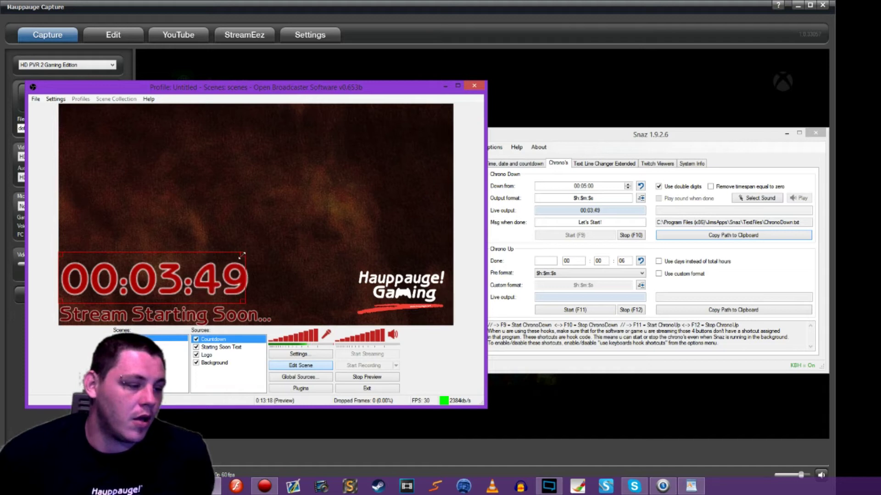
drag(243, 255, 214, 262)
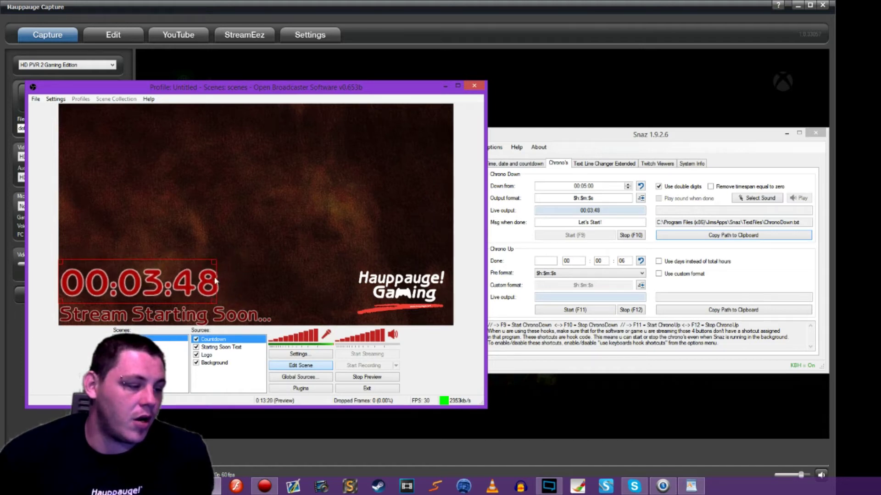
click(188, 318)
click(170, 289)
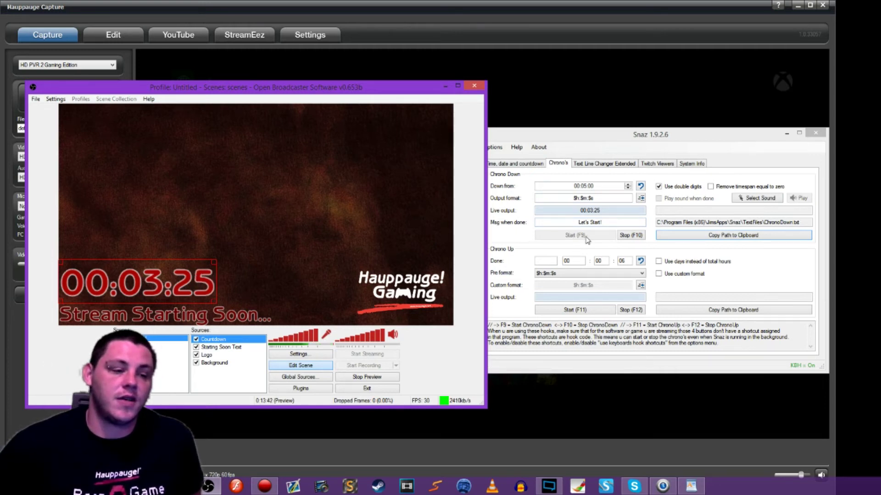
- Stop Snaz's Chrono Down and start it again from 00:05:00
click(628, 239)
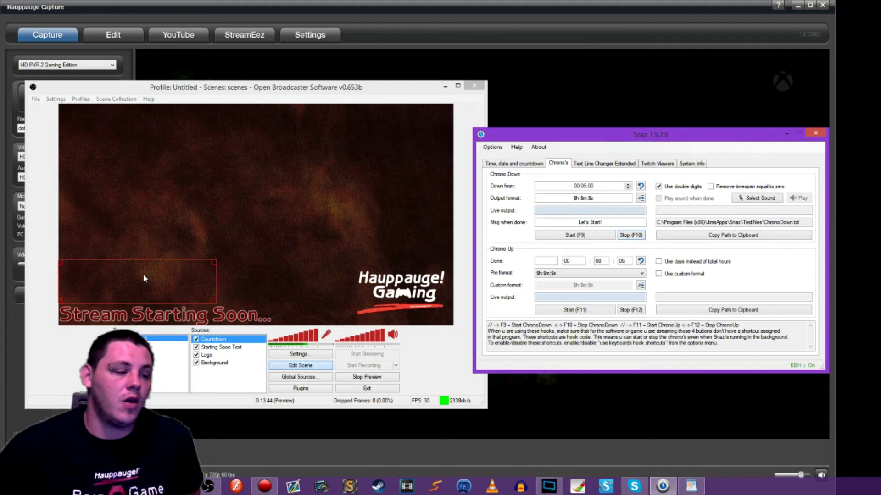
click(340, 281)
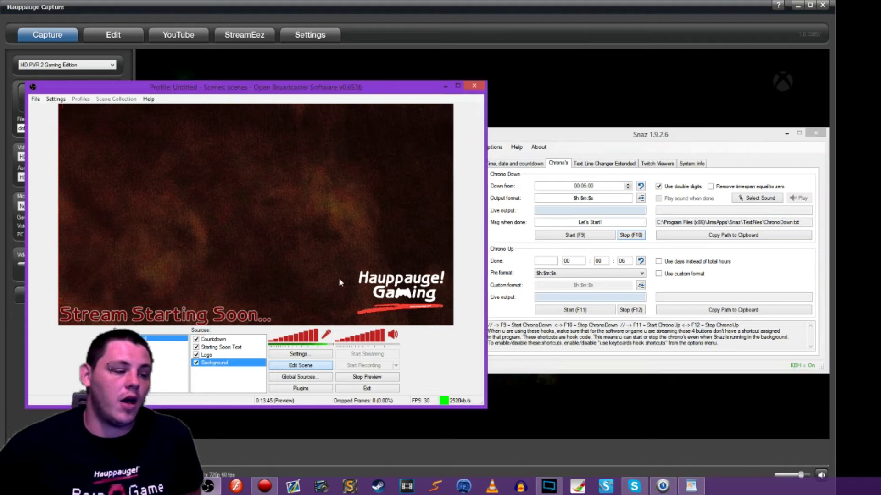
click(580, 236)
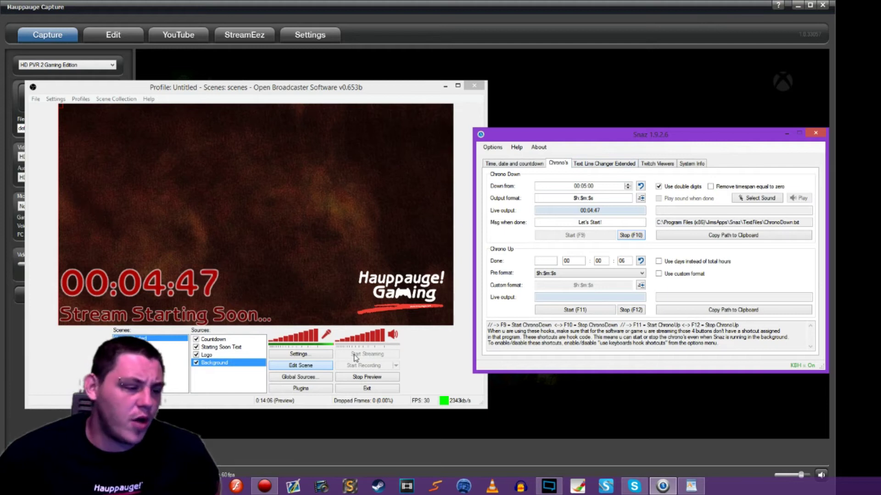
- Select Be Right Back and stop then restart the preview to refresh the Xbox window capture
click(170, 350)
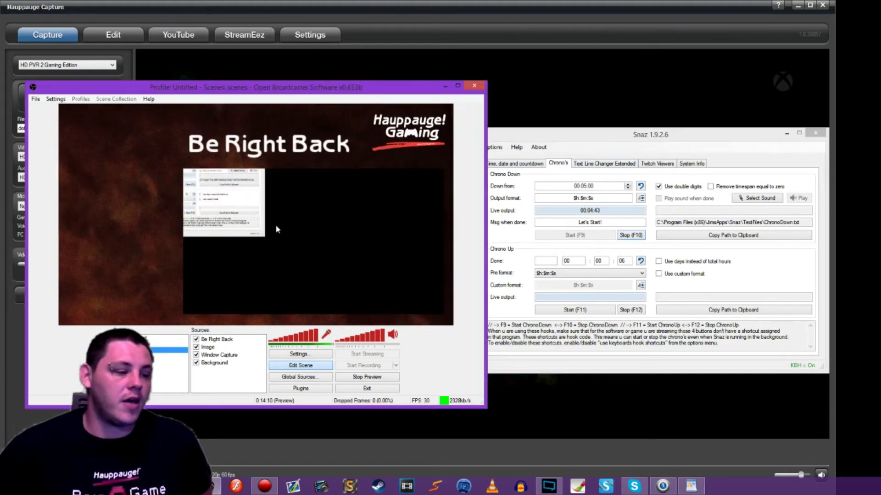
key(alt+Tab)
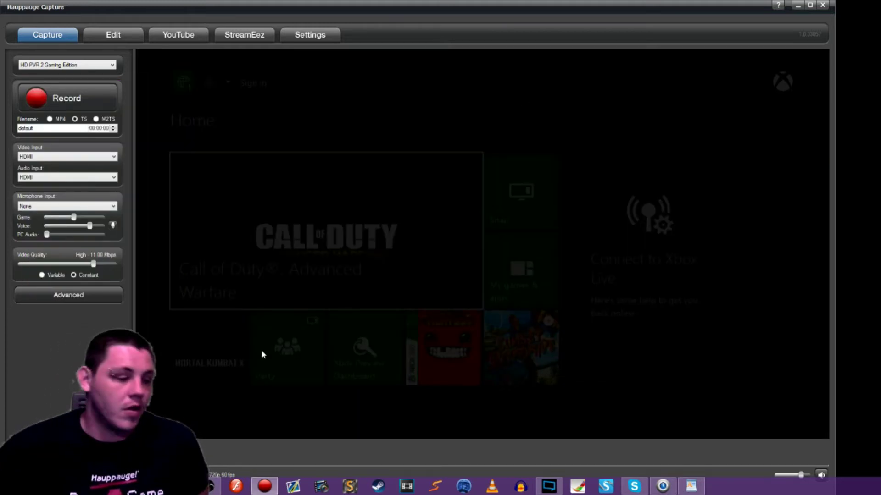
key(alt+Tab)
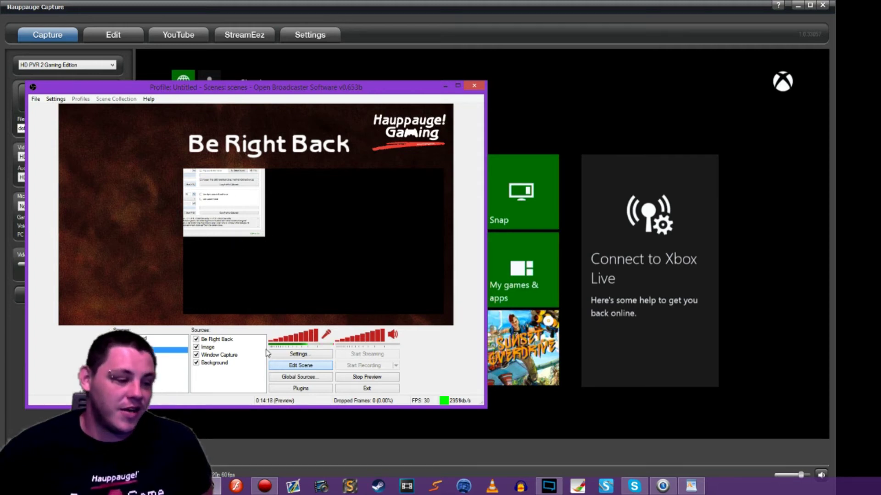
click(343, 377)
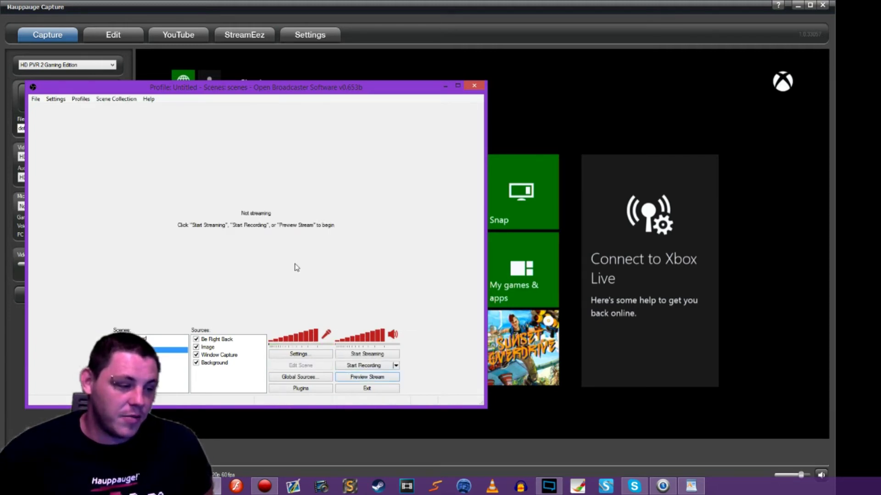
click(370, 377)
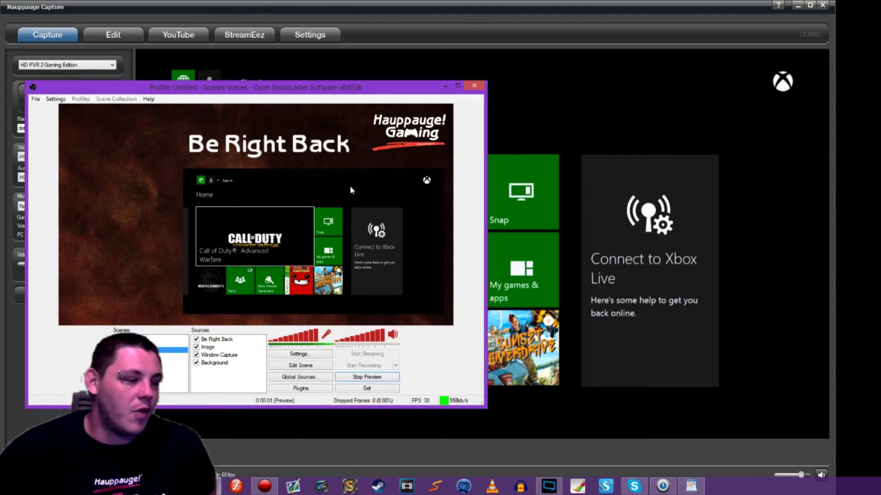
- Open Snaz's Text Line Changer Extended tab, then edit the OBS scene with nothing selected
click(660, 484)
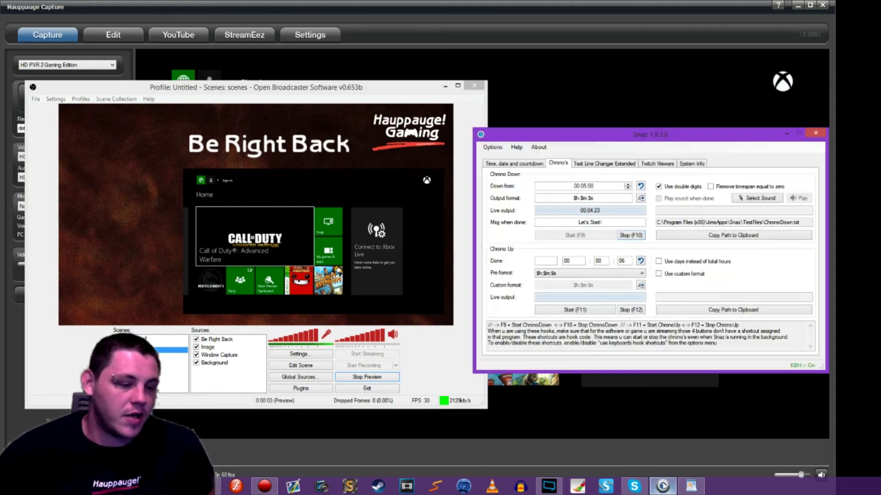
click(611, 165)
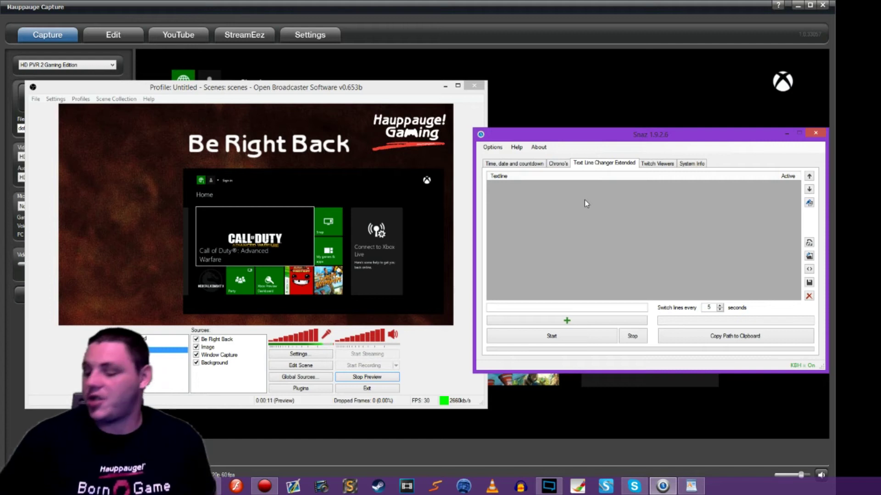
click(283, 155)
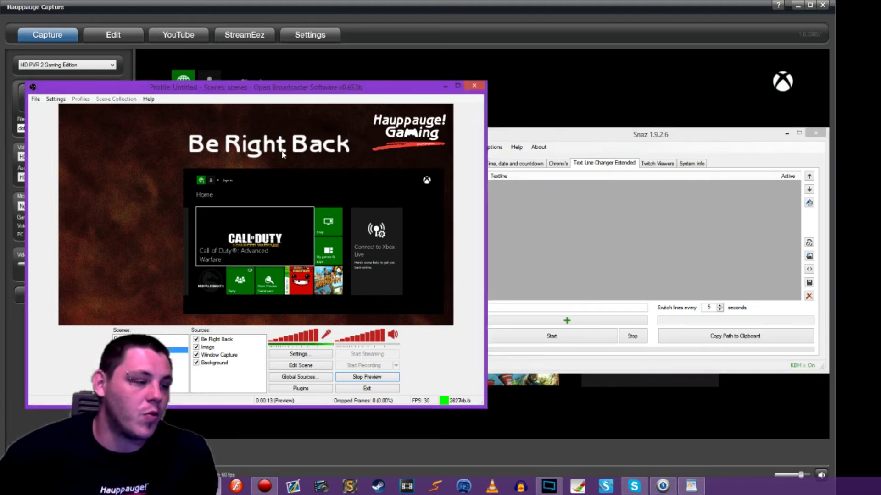
click(288, 370)
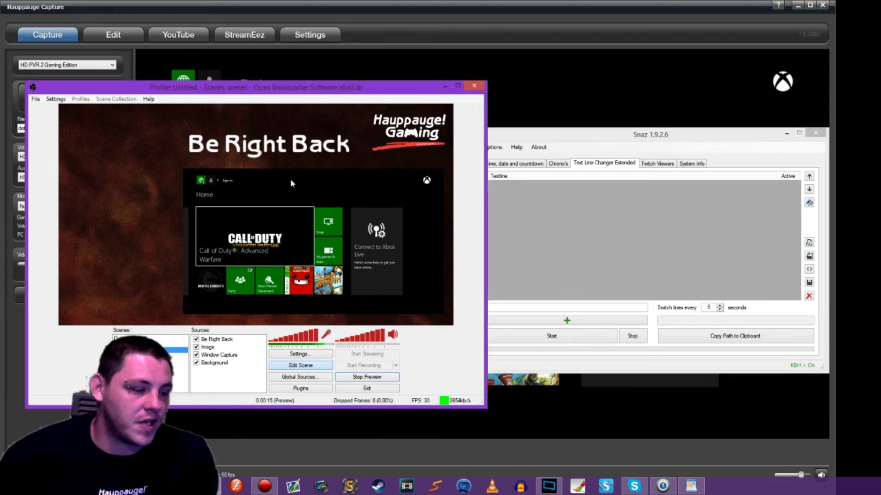
click(283, 147)
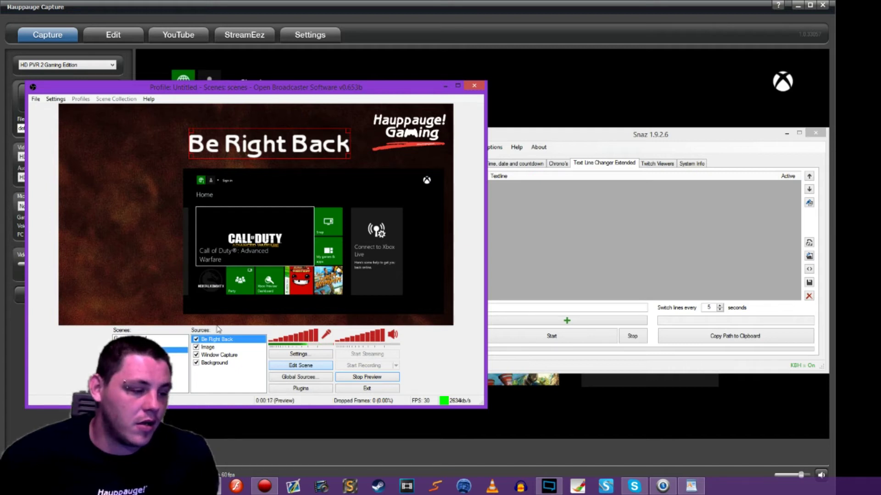
click(209, 374)
- Add a new text source named 'SocialMedia'
right_click(205, 378)
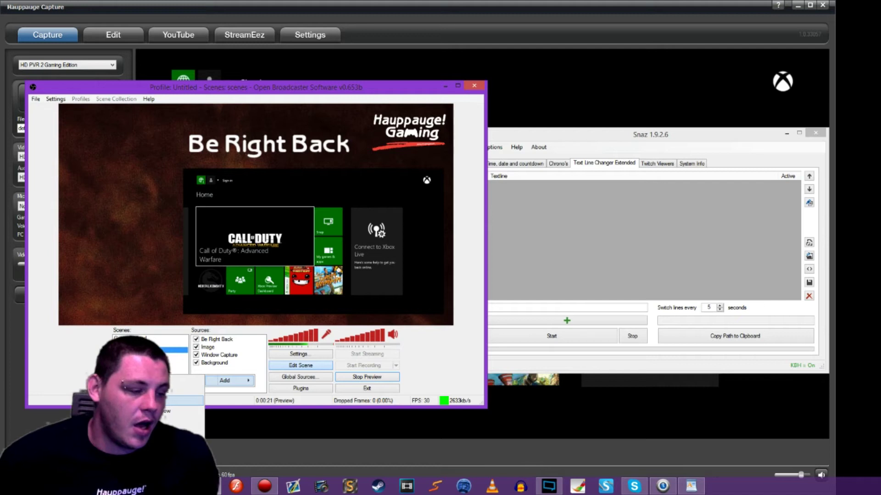
click(161, 421)
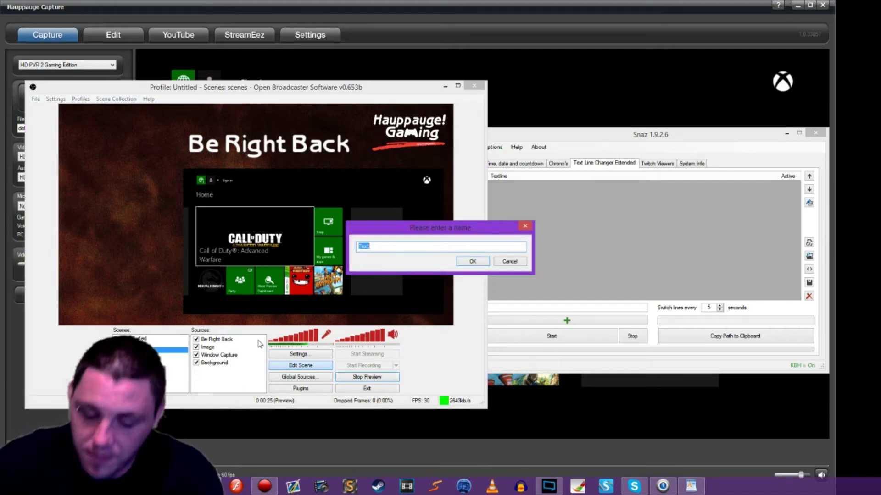
text(Soci)
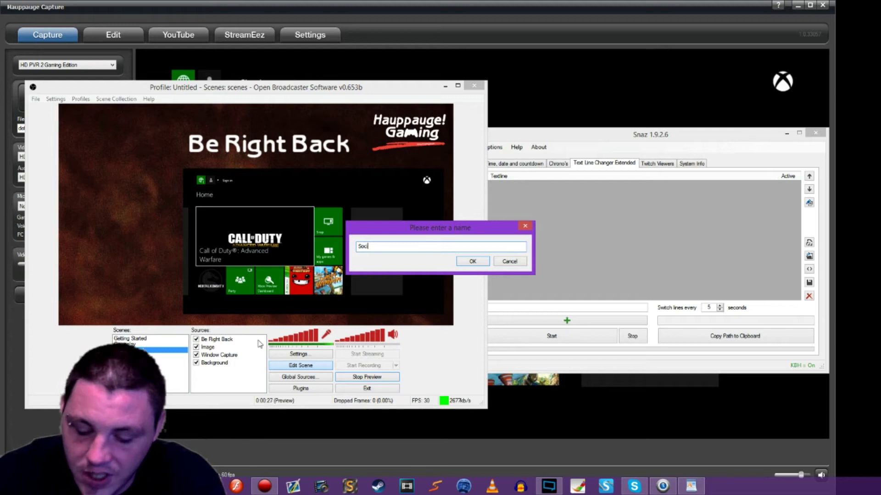
text(alMedia)
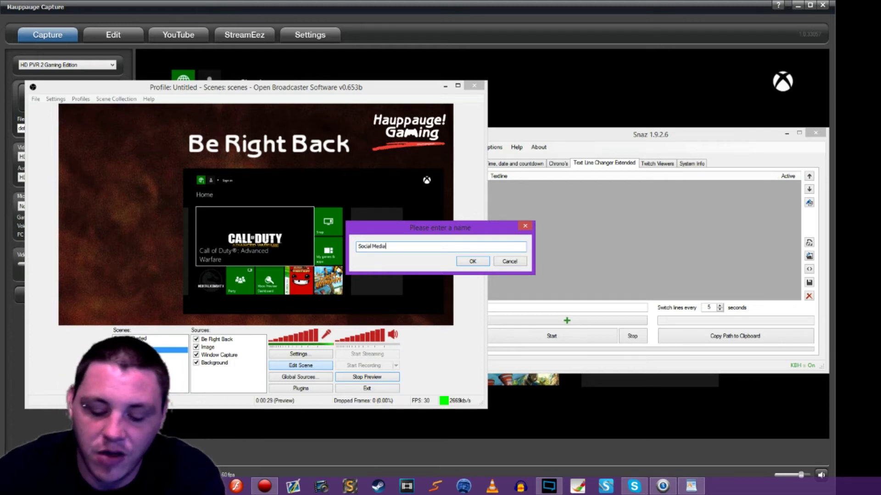
key(Return)
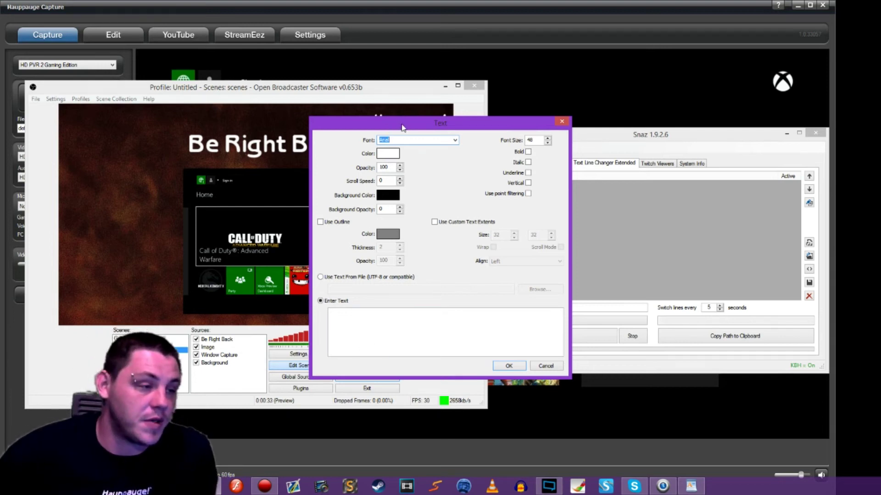
- Set the font to BigNoodleTitling and the text colour to dark red
text(be)
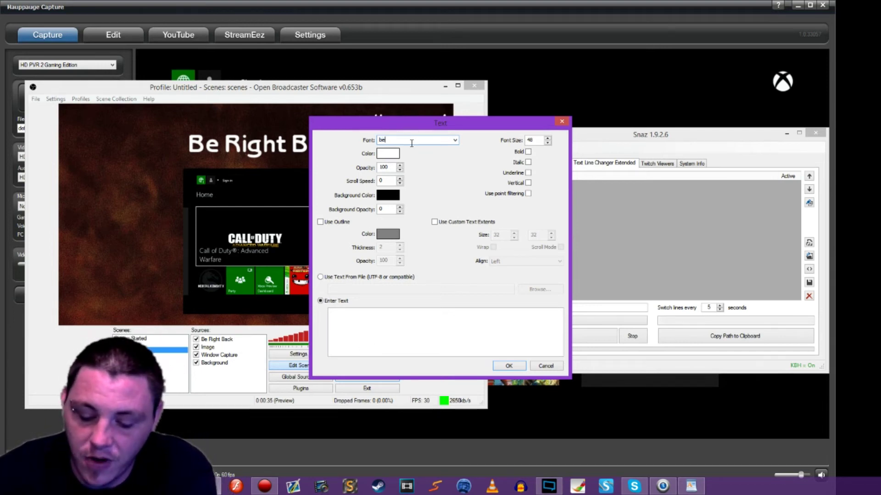
text(n)
key(Down)
key(Down)
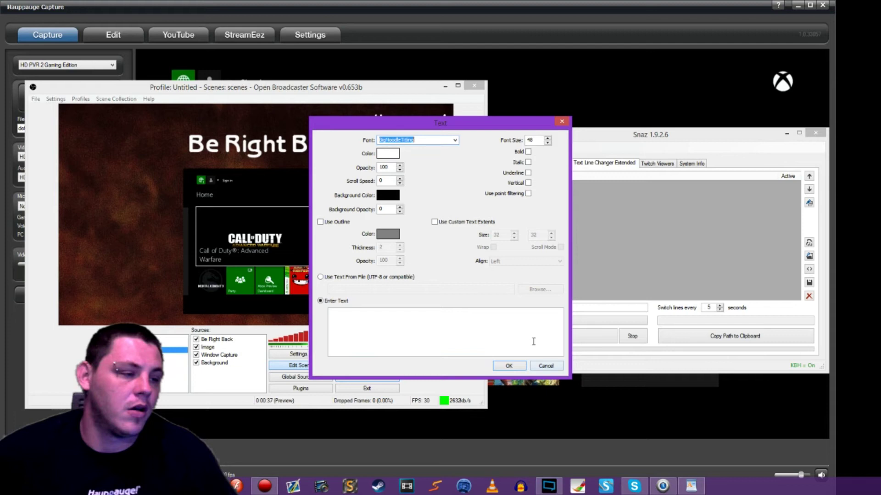
click(393, 154)
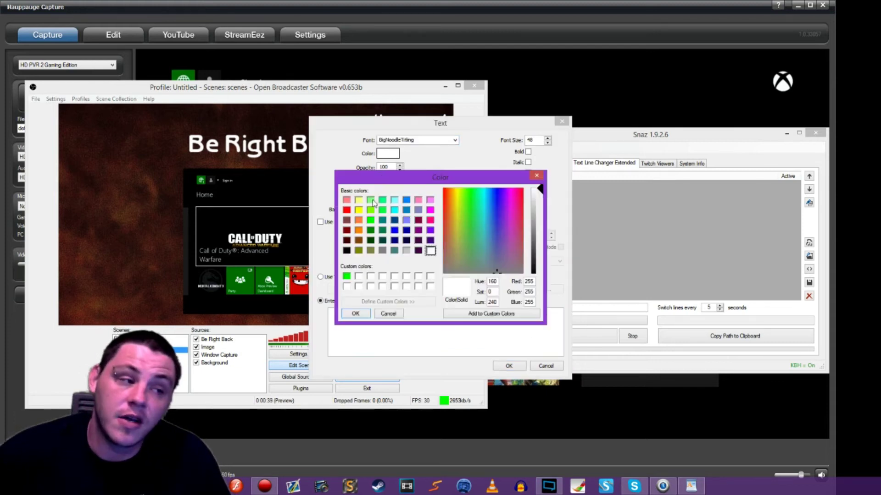
click(346, 210)
drag(538, 236, 538, 255)
click(355, 314)
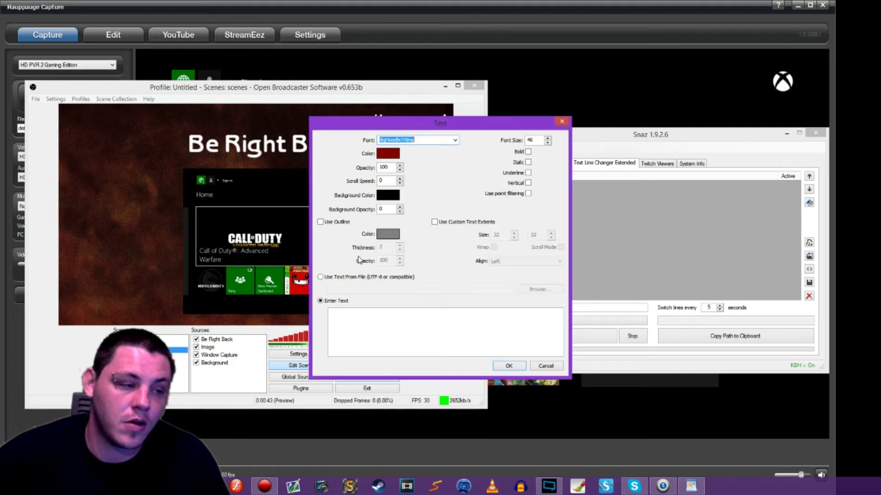
- Add a white outline, enable Use Text From File and move the dialog left
click(320, 222)
click(386, 235)
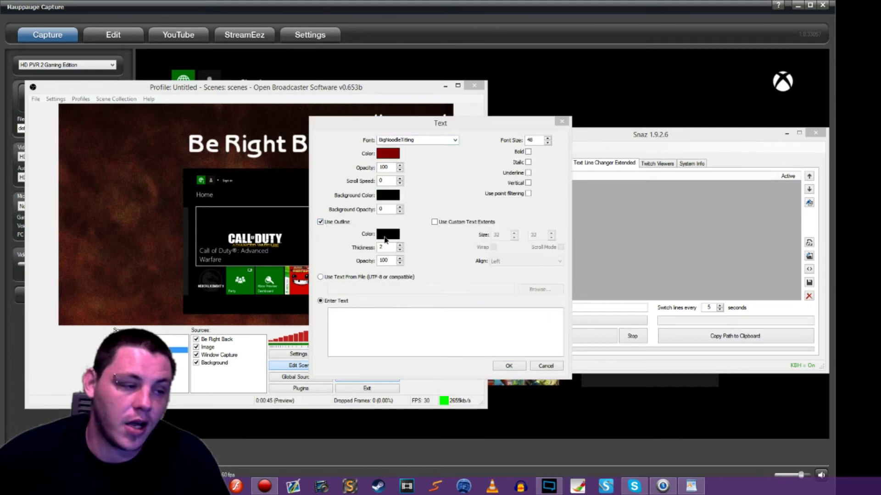
click(430, 251)
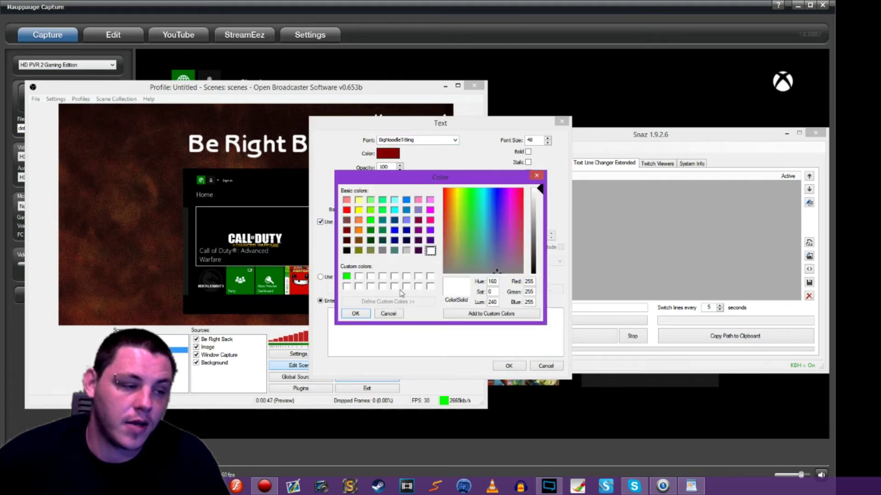
click(361, 314)
click(321, 277)
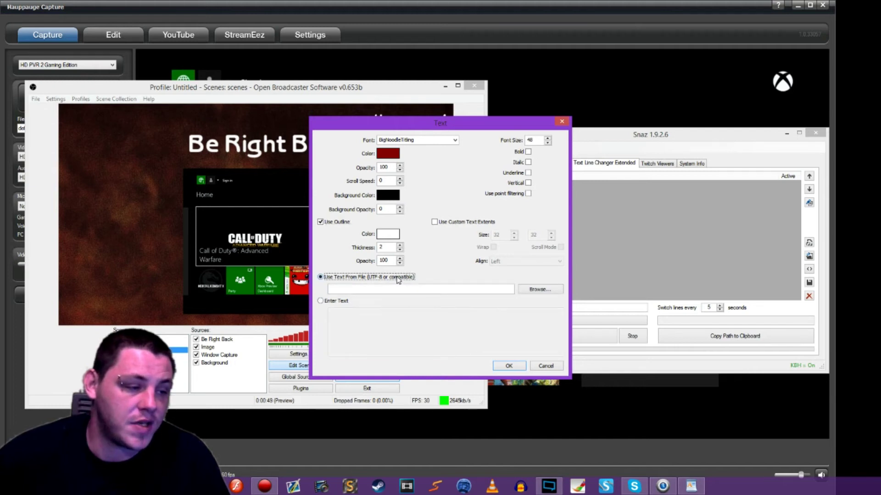
drag(468, 129, 219, 117)
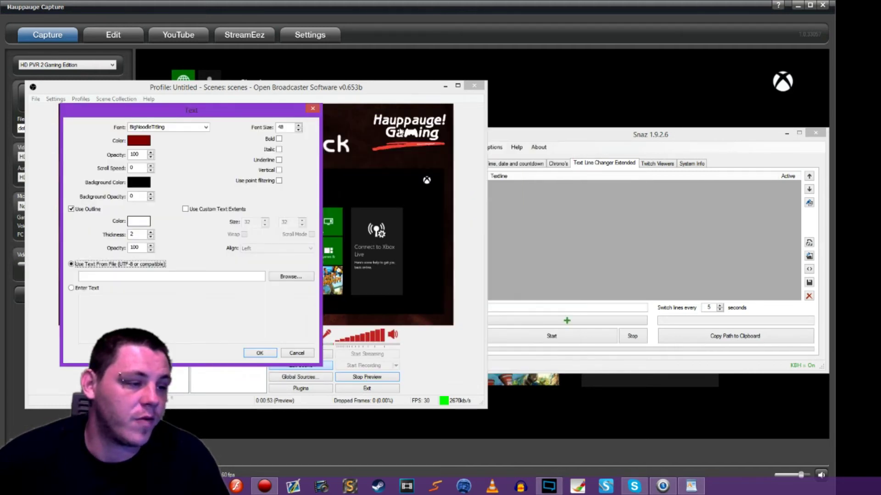
click(530, 137)
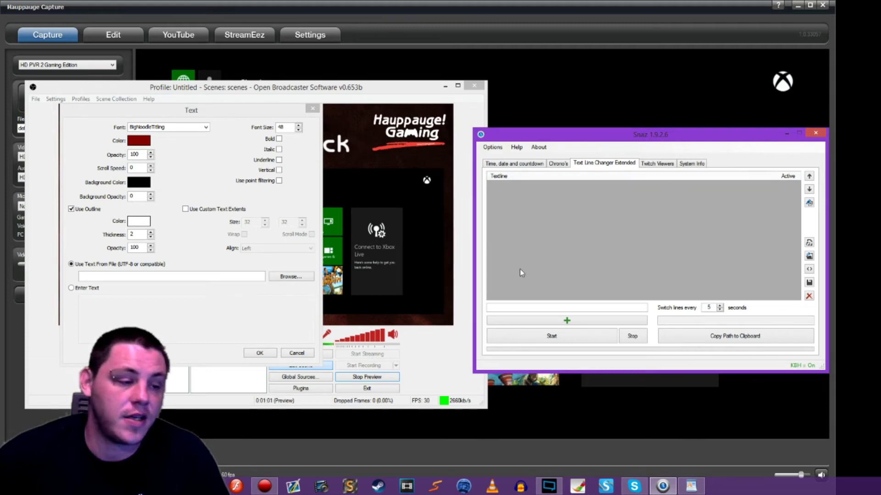
- Add 'Follow Me on Twitter!' and 'Like Me on Facebook!' to Snaz's line list, then begin typing 'Subscribe to me on Youtube!'
click(502, 308)
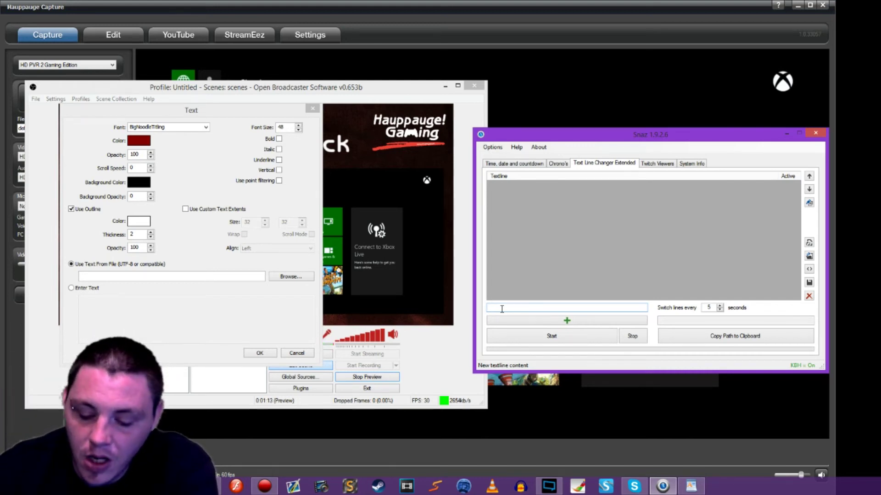
text(Follow Me on Twitter!)
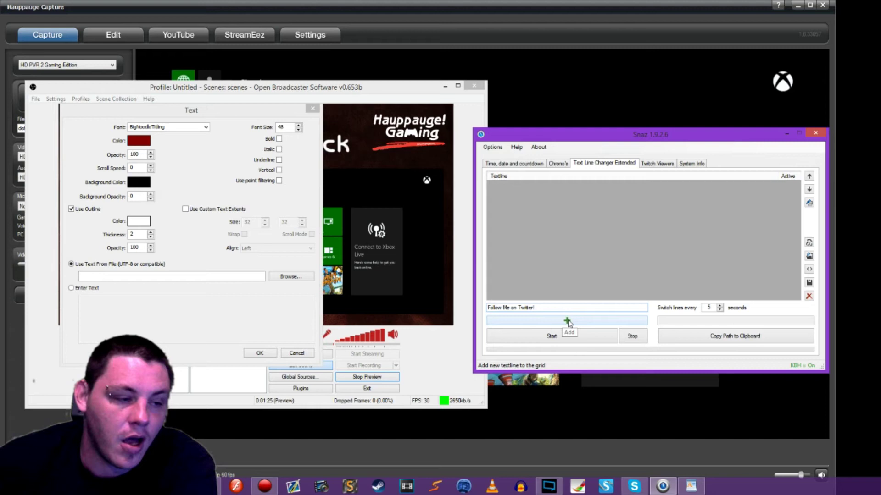
click(567, 321)
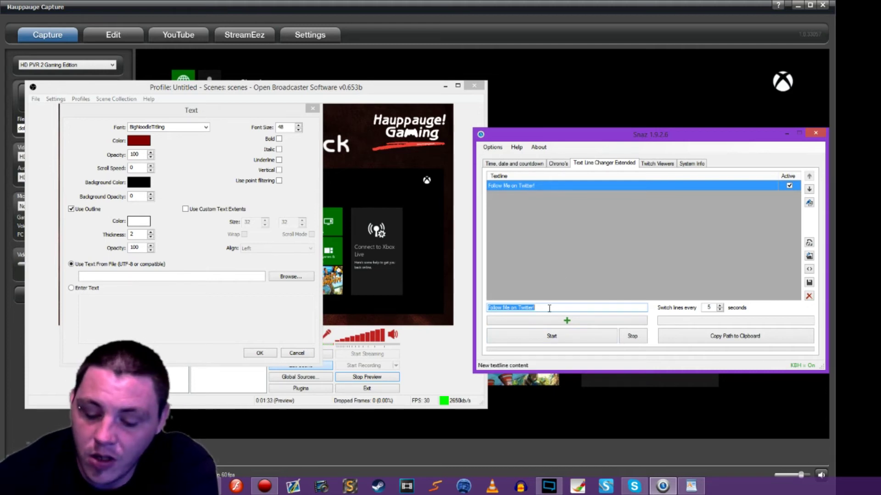
text(Like Me on Facebook!)
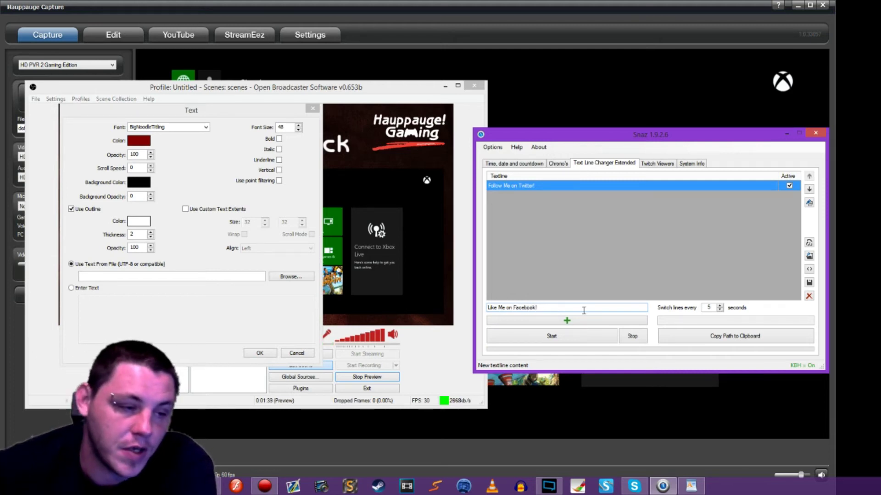
click(579, 324)
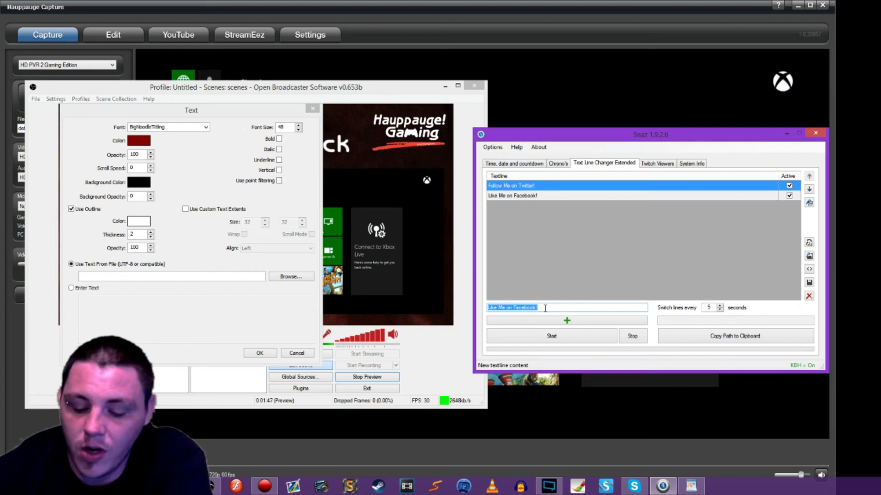
text(Subscrib)
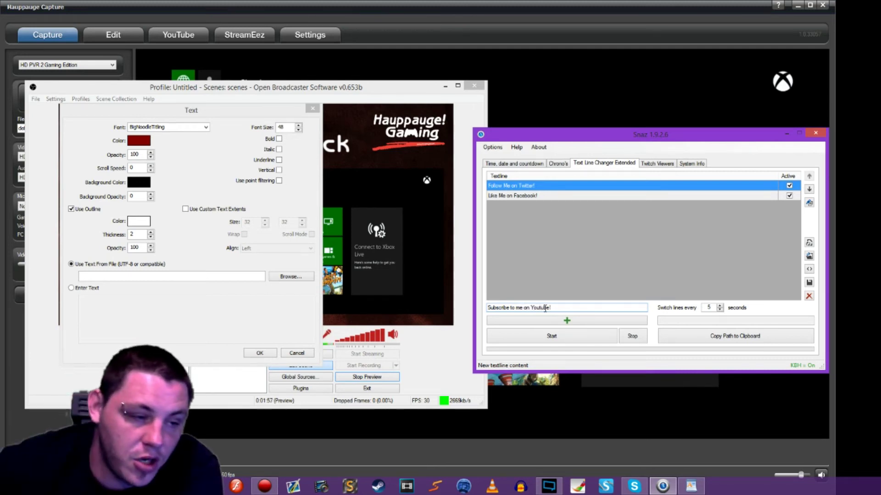
- Add 'Subscribe to me on Youtube!' and 'Don't forget to follow!' to the Snaz text line list
click(577, 323)
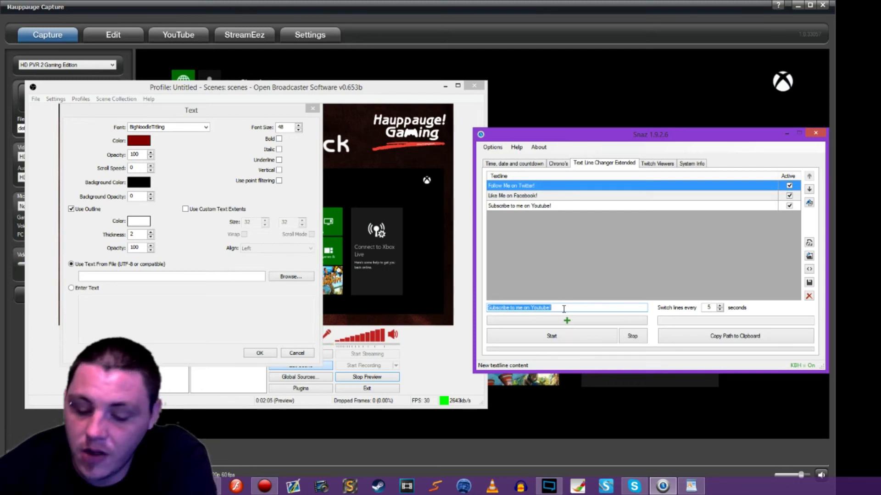
text(Don't forget to follow!)
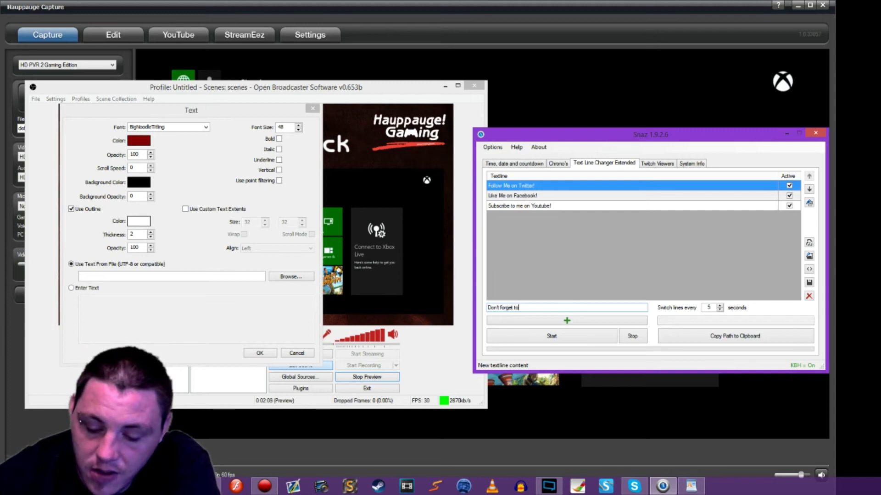
click(567, 321)
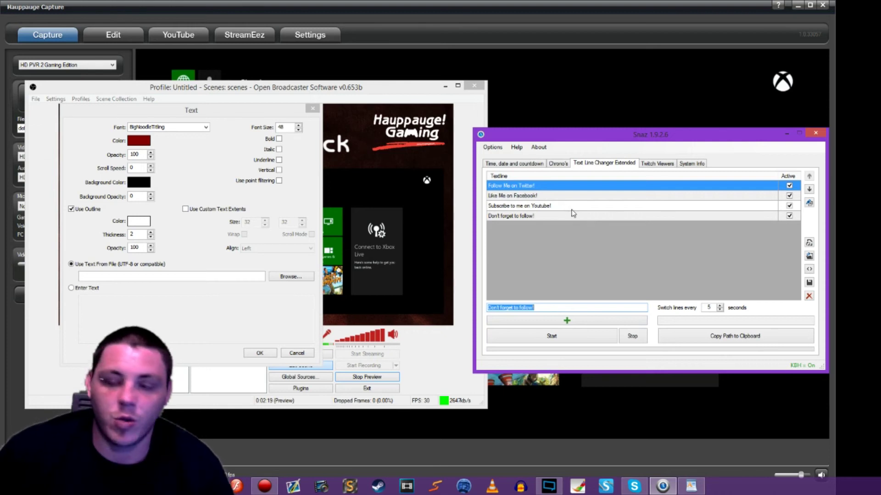
- Copy the LineChangerExt.txt path in Snaz and start the line rotation
click(736, 339)
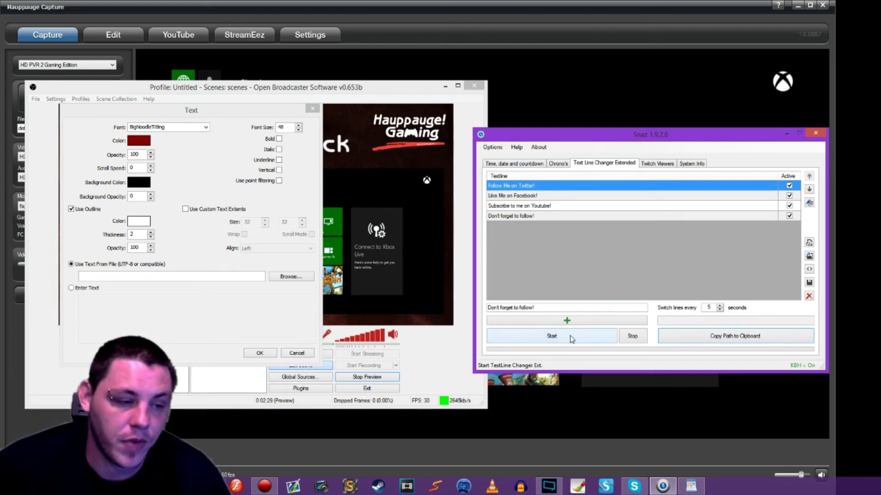
click(588, 338)
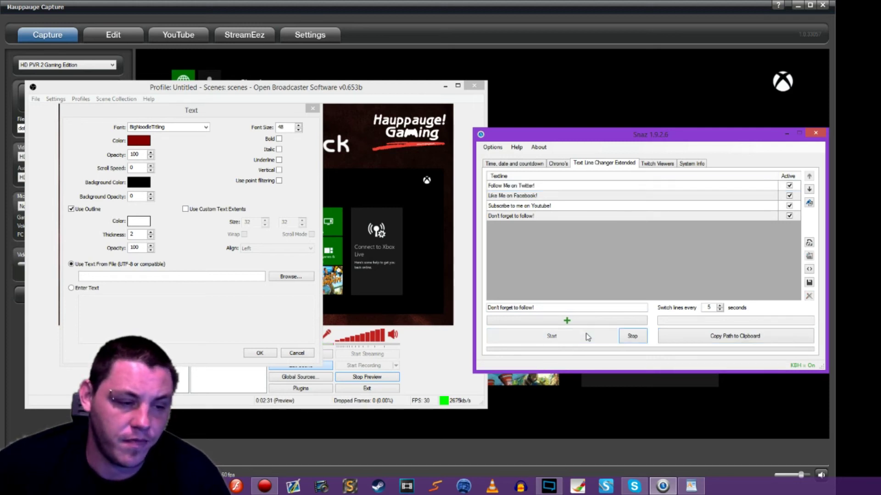
click(674, 336)
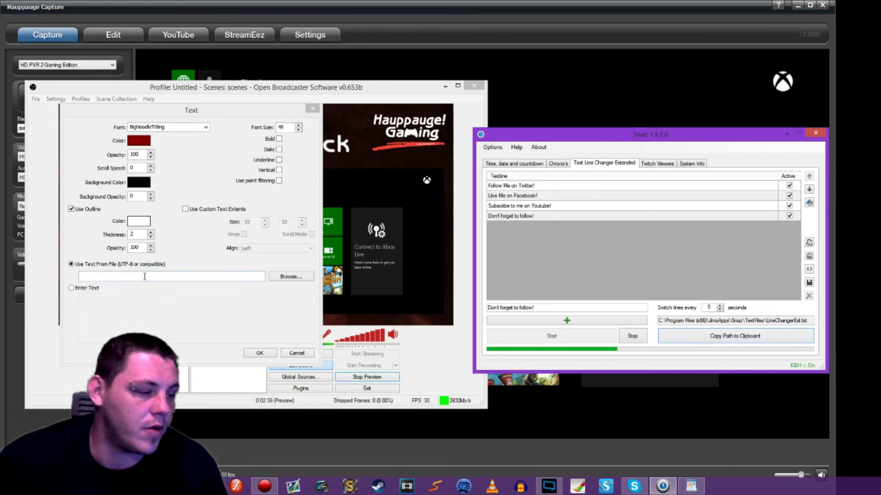
- Point the Social Media text source at the pasted LineChangerExt.txt path and confirm
click(130, 276)
right_click(127, 277)
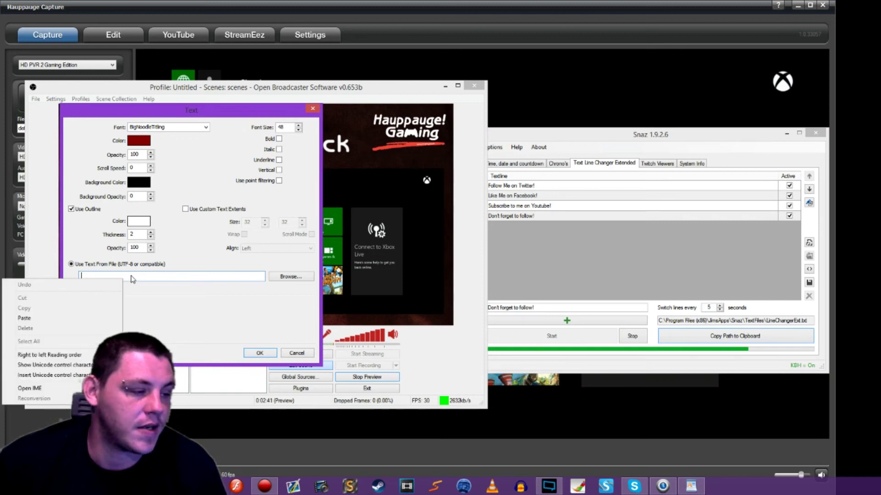
click(50, 317)
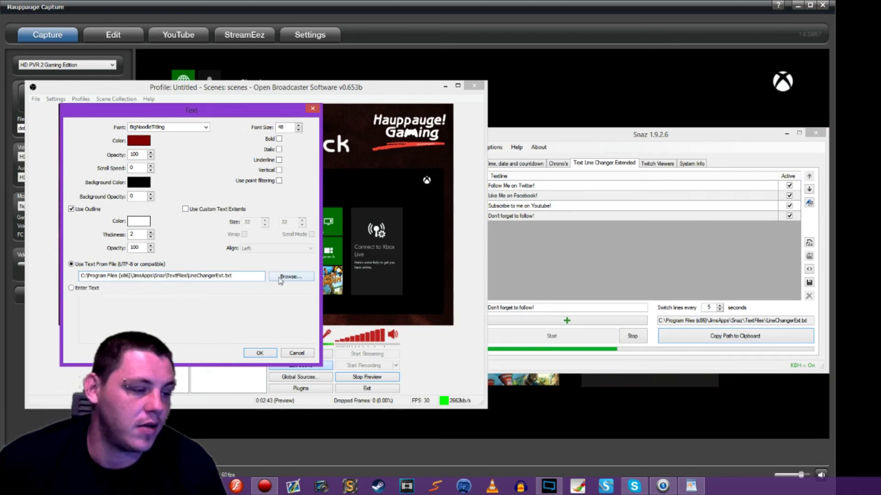
click(260, 352)
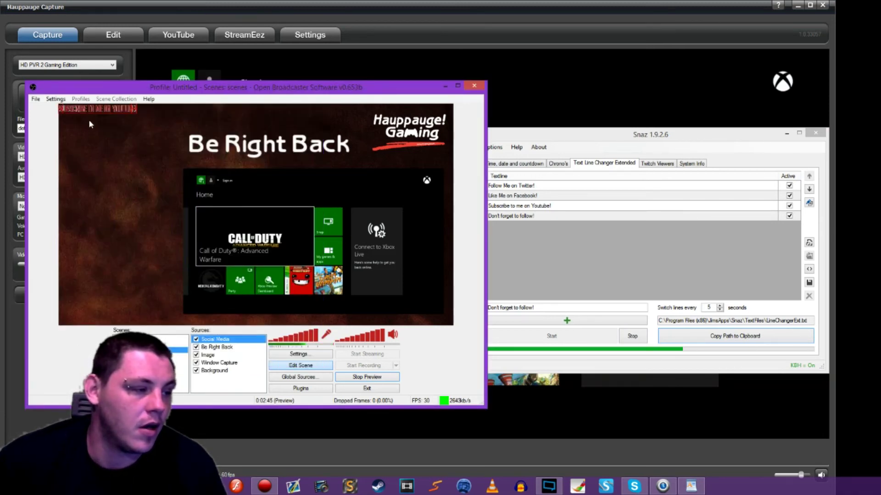
- Scale the social-media text across the top of the preview and move Be Right Back to the bottom-left corner
drag(136, 114, 180, 172)
click(340, 148)
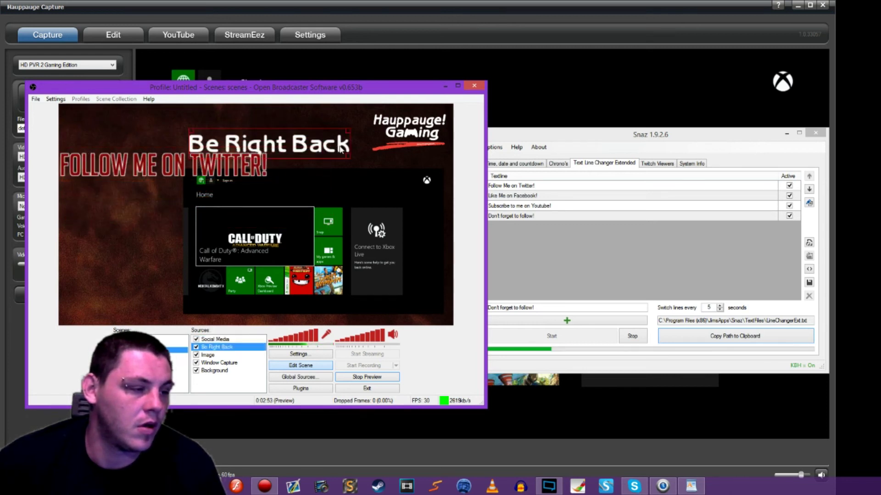
drag(340, 148, 183, 297)
drag(173, 168, 178, 124)
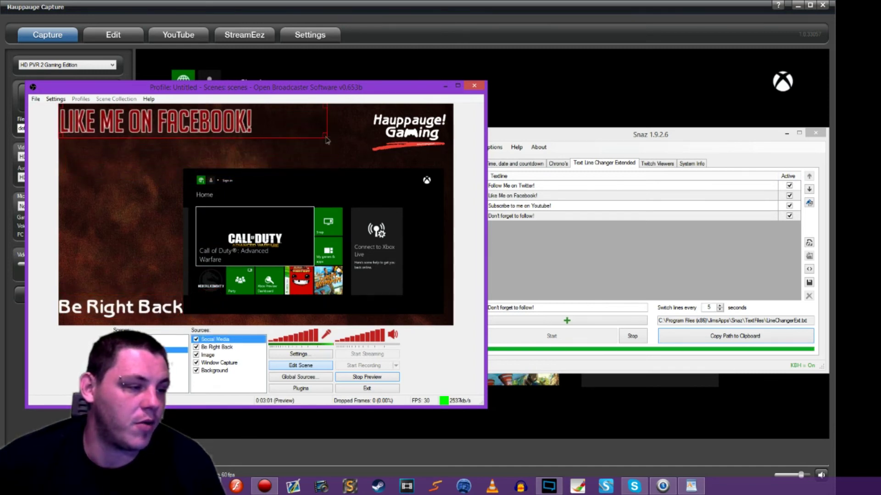
drag(330, 137, 309, 142)
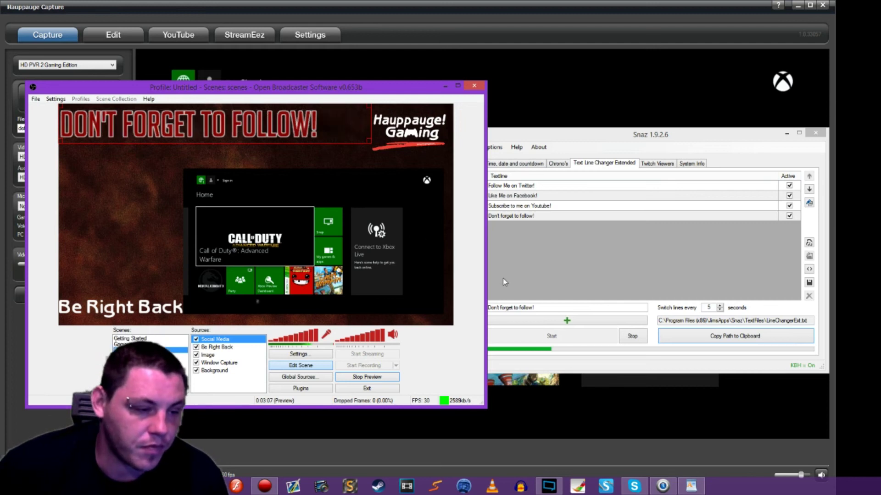
right_click(229, 123)
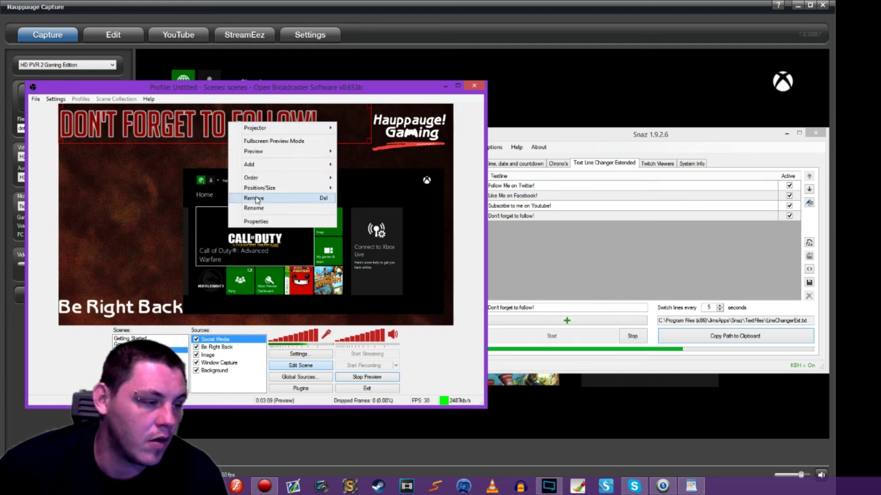
- Change the social-media font to Benguiat Gothic Bold and set Snaz to switch lines every 10 seconds
click(257, 222)
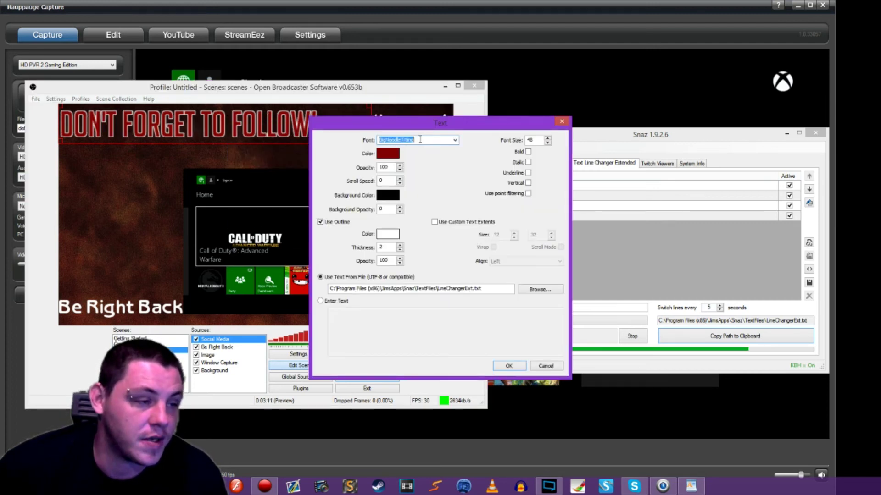
text(be)
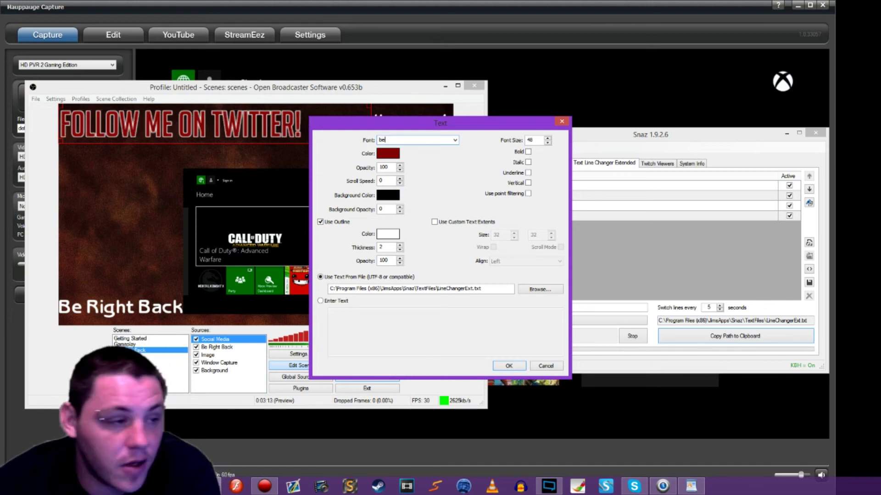
text(nguiat Gothic Bold)
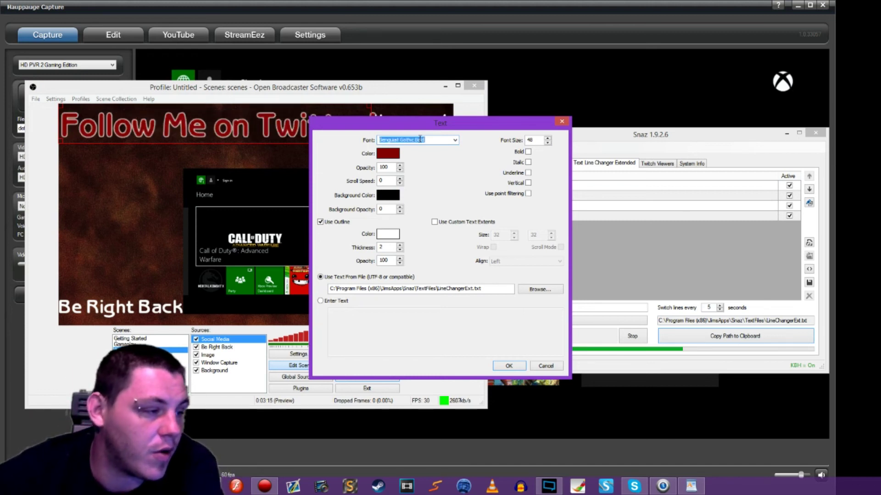
click(509, 365)
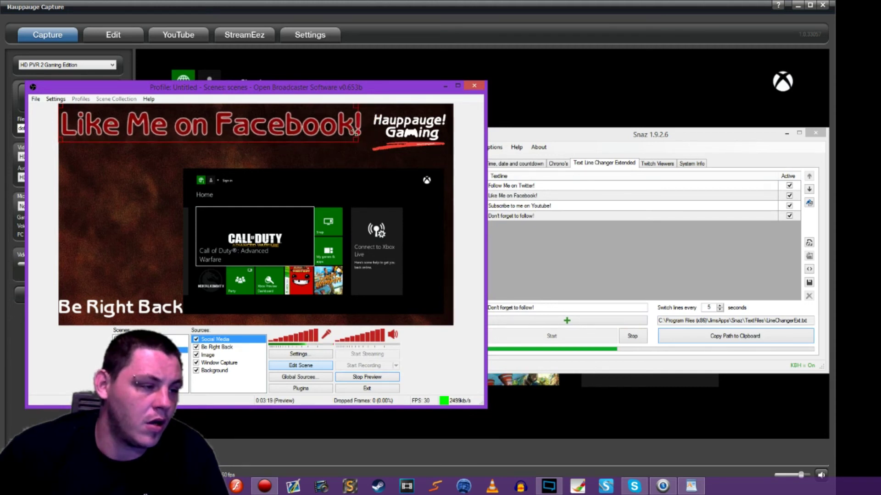
click(720, 307)
click(721, 306)
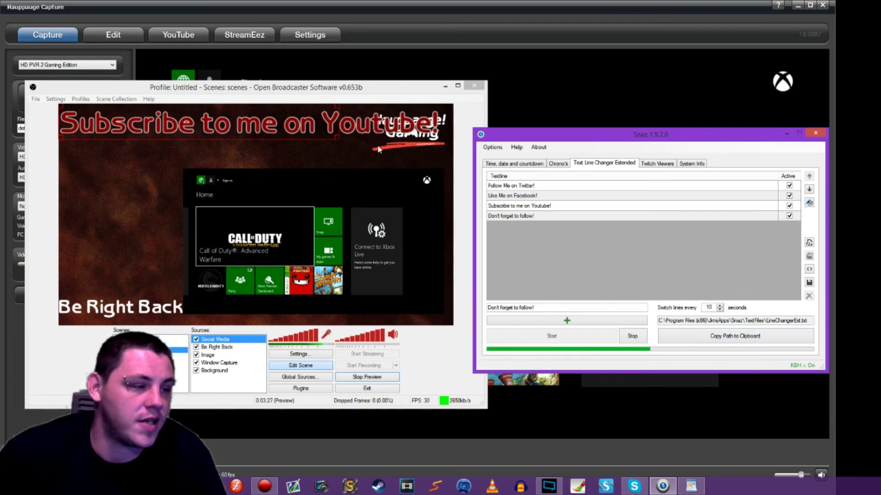
- Reduce the social-media font size to just under 36 and place the line above the Xbox capture
right_click(301, 127)
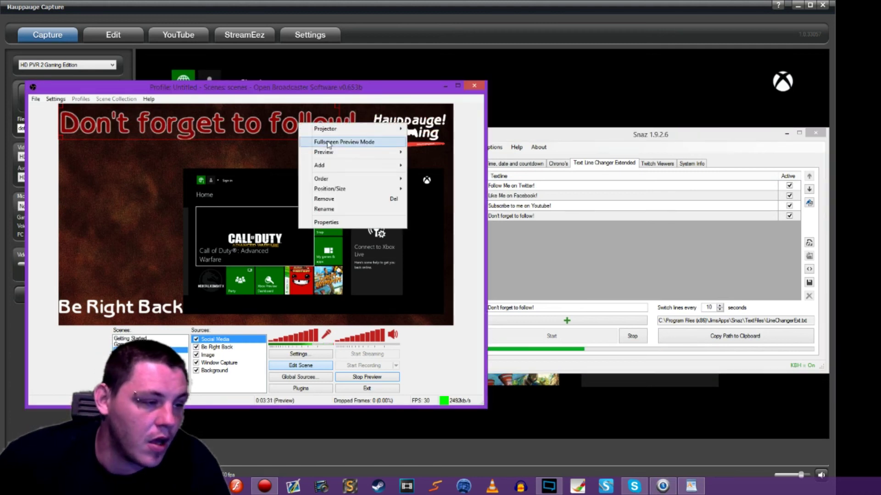
click(326, 223)
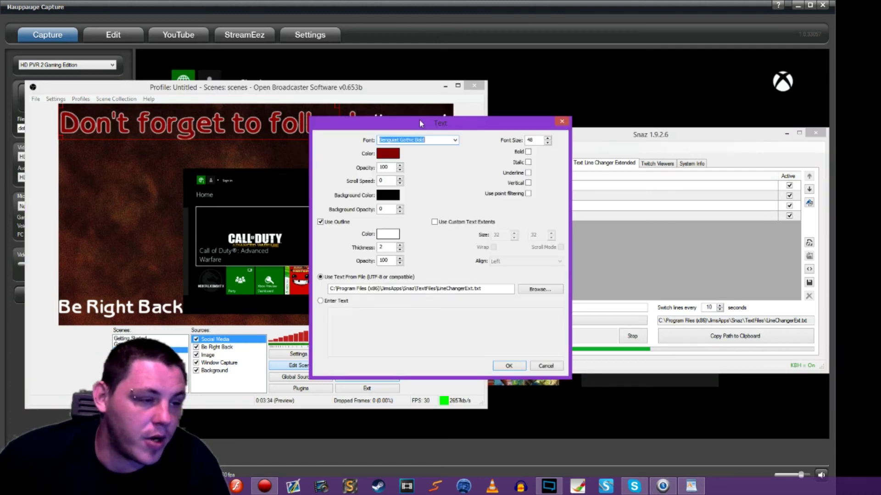
click(547, 143)
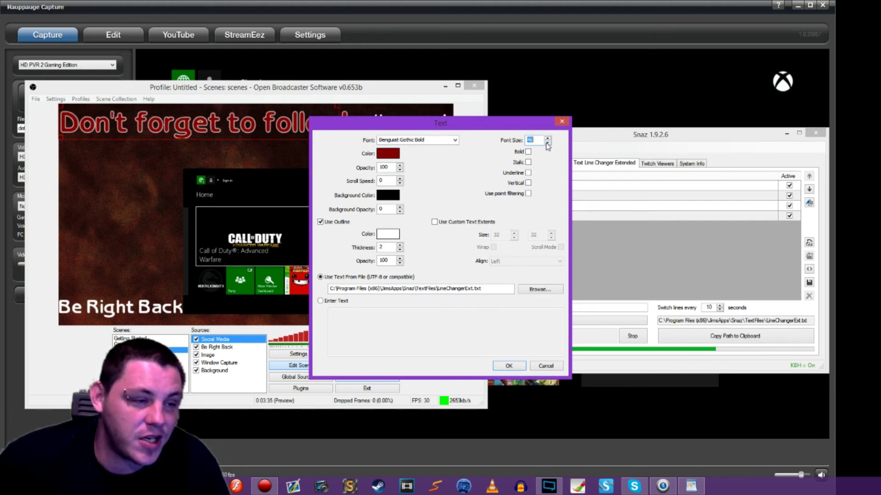
click(547, 143)
click(547, 144)
click(547, 143)
click(547, 143)
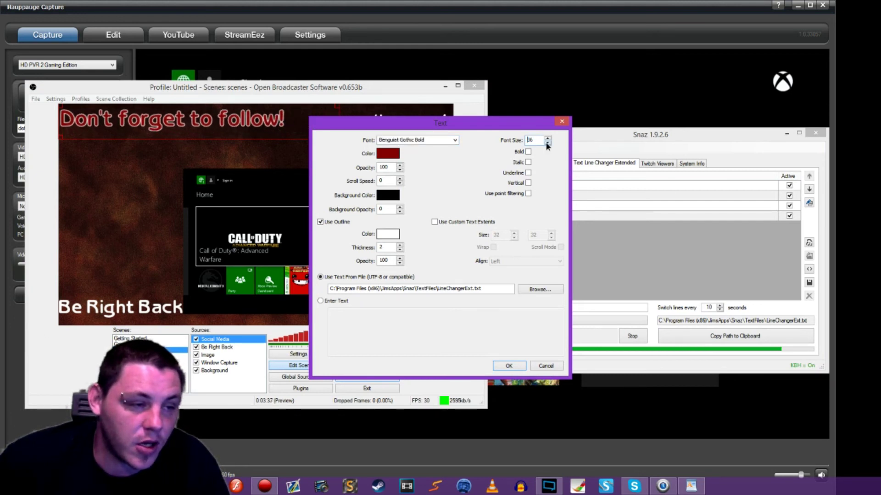
click(547, 143)
click(547, 143)
click(548, 143)
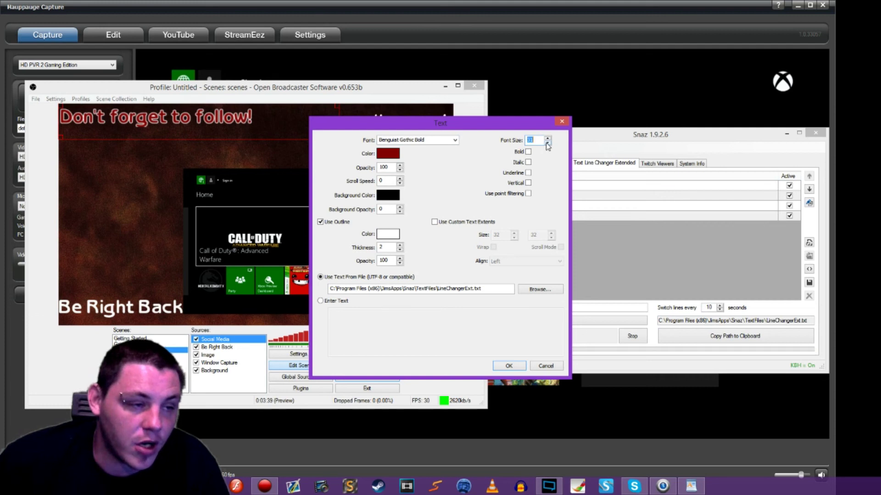
click(508, 366)
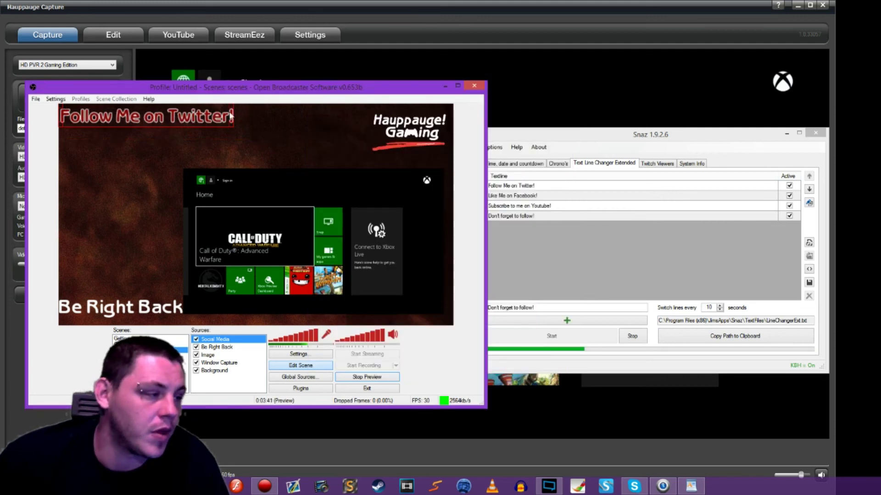
drag(213, 121, 353, 162)
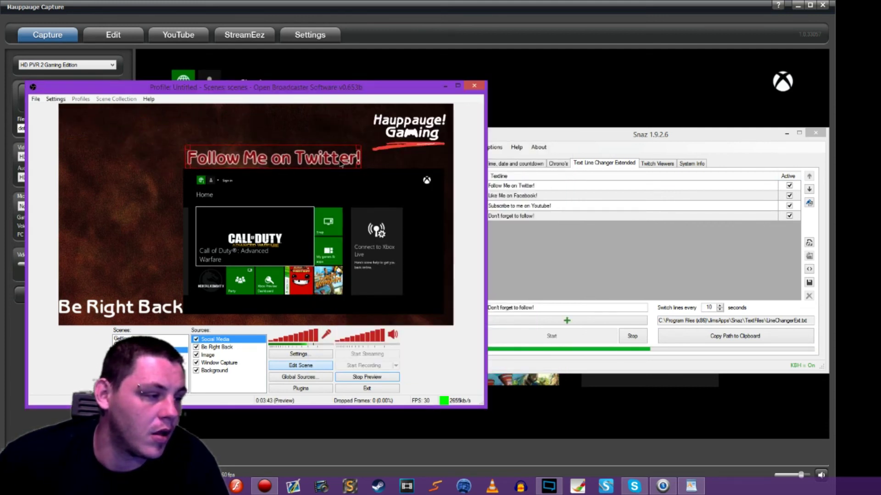
drag(340, 163, 335, 163)
- Drag the Be Right Back title to the top centre of the preview, then reactivate the Snaz window
click(284, 136)
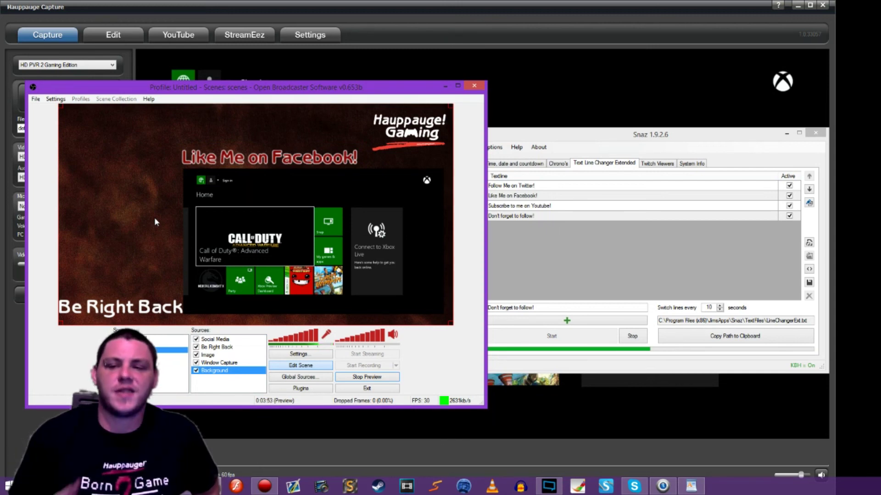
click(133, 311)
drag(130, 311, 290, 122)
click(117, 226)
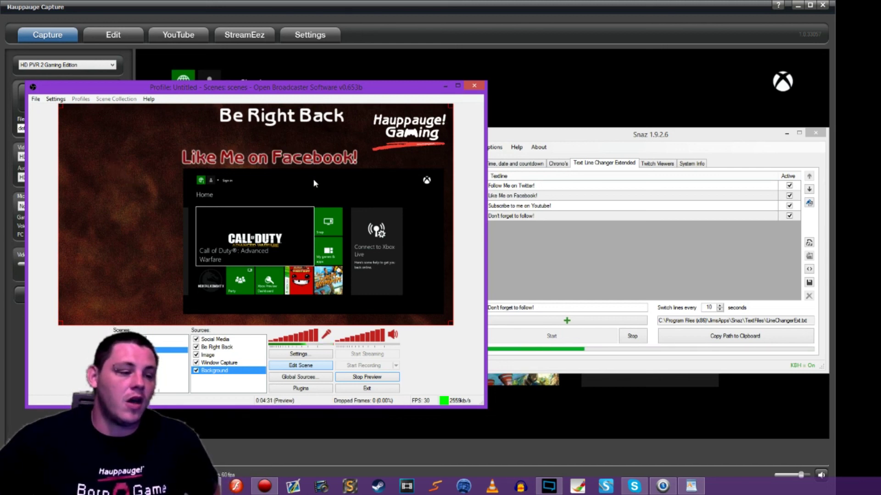
click(522, 138)
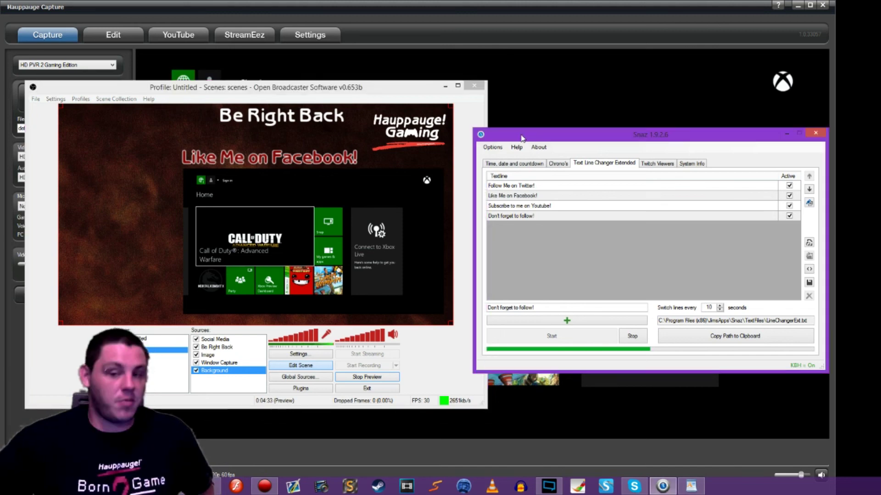